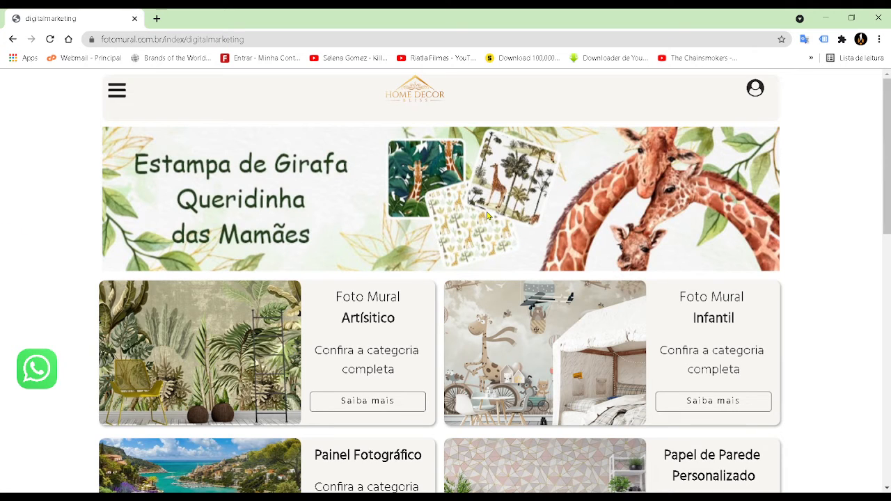
Step: Open the Orçamento e Layout page from the account options and expand the saved Layouts list
left_click(754, 95)
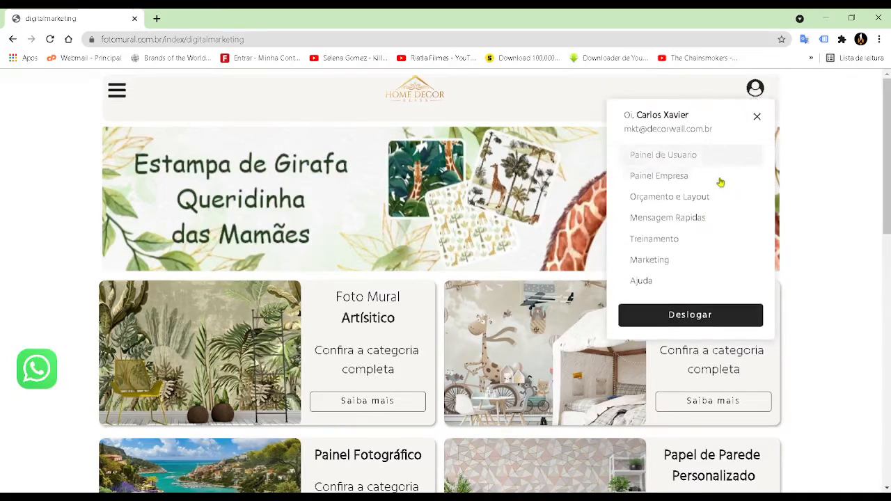
left_click(729, 201)
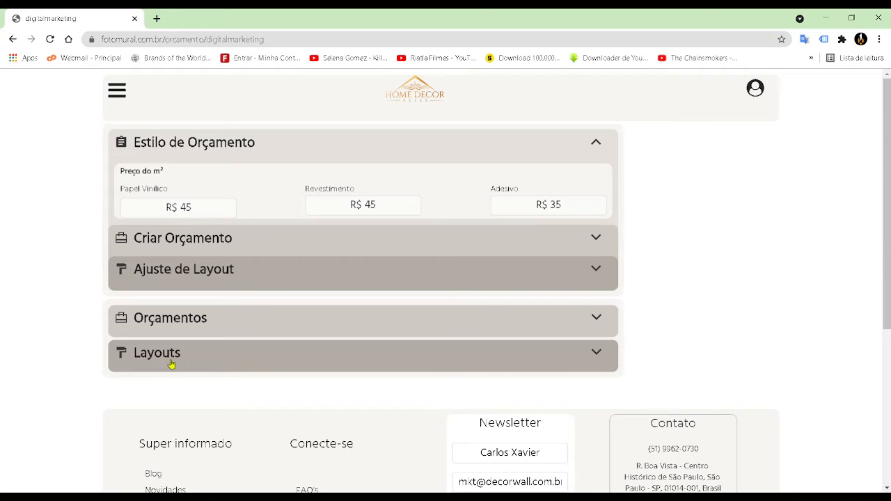
left_click(598, 354)
scroll(599, 355, "down", 1)
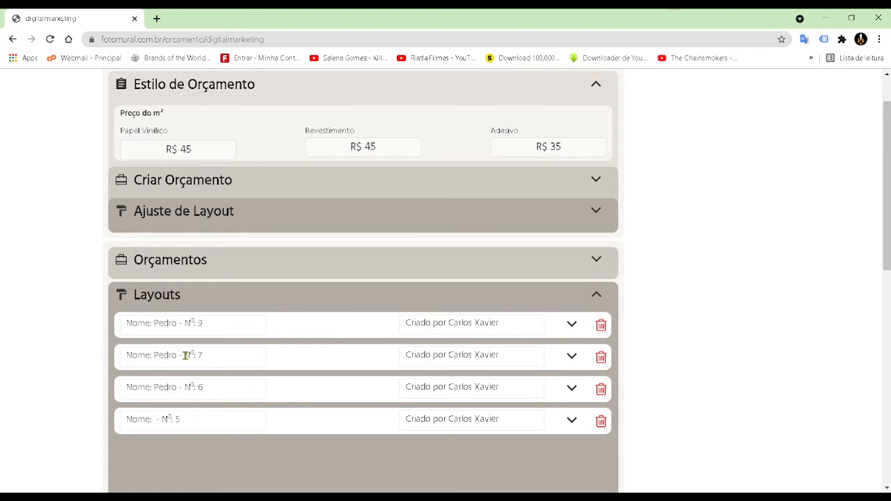
Step: Check the measurements, quote status and thumbnail of layout 7, and collapse its details
left_click_drag(184, 355, 203, 355)
left_click(572, 358)
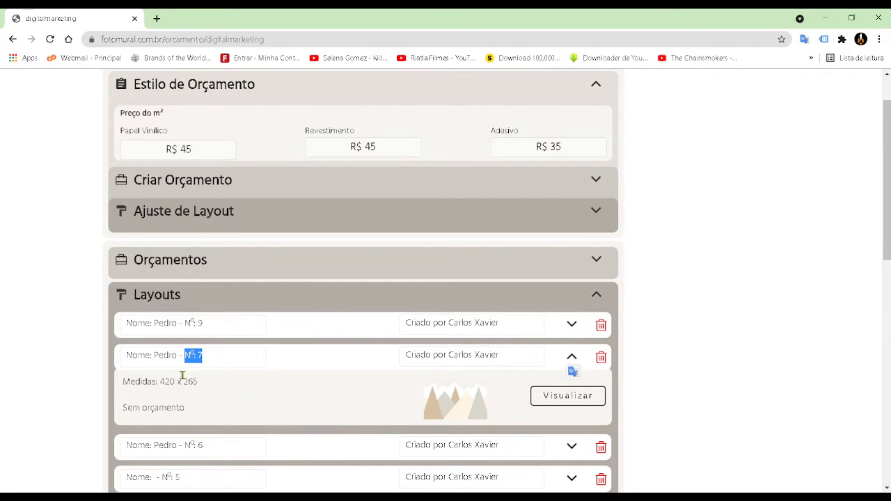
left_click_drag(126, 382, 198, 383)
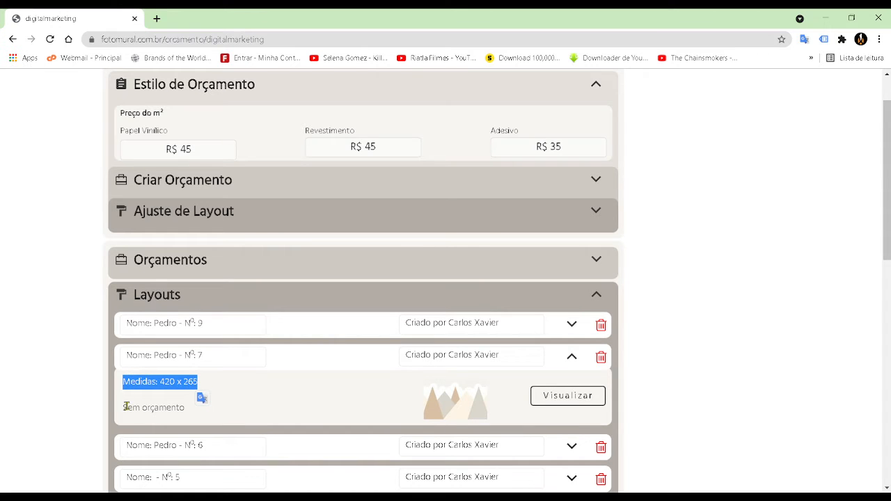
left_click_drag(125, 408, 185, 412)
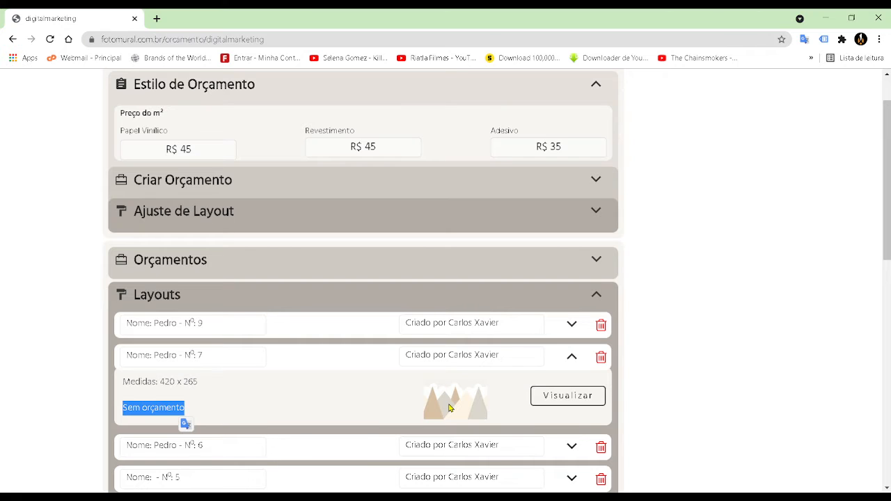
left_click(571, 357)
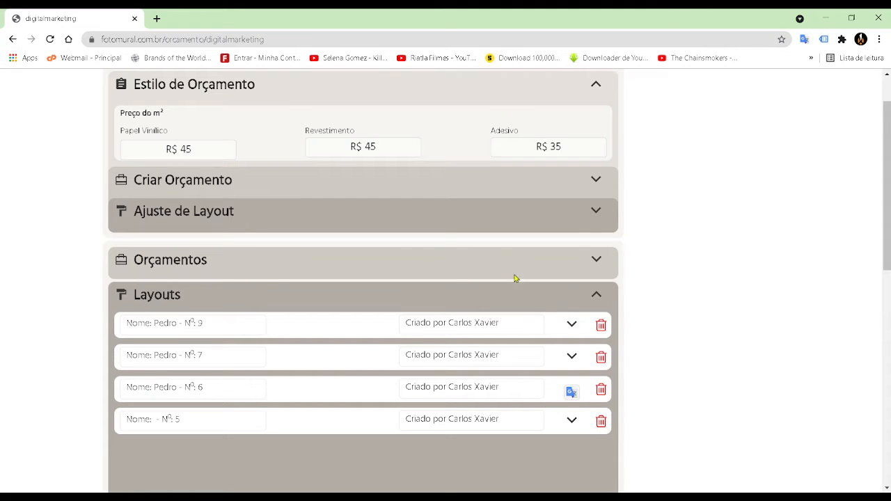
Step: Expand the Orçamentos list and open its first quote, the 420 x 265 one without a layout, for alteration
left_click(597, 262)
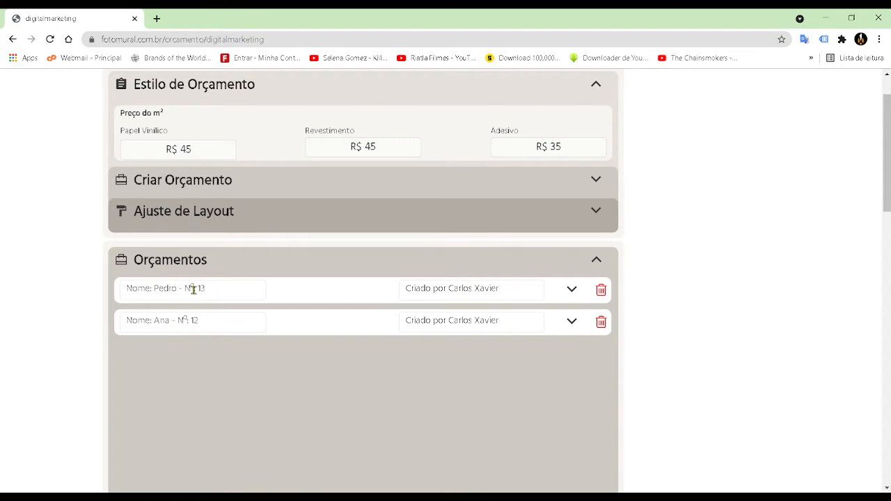
left_click(572, 291)
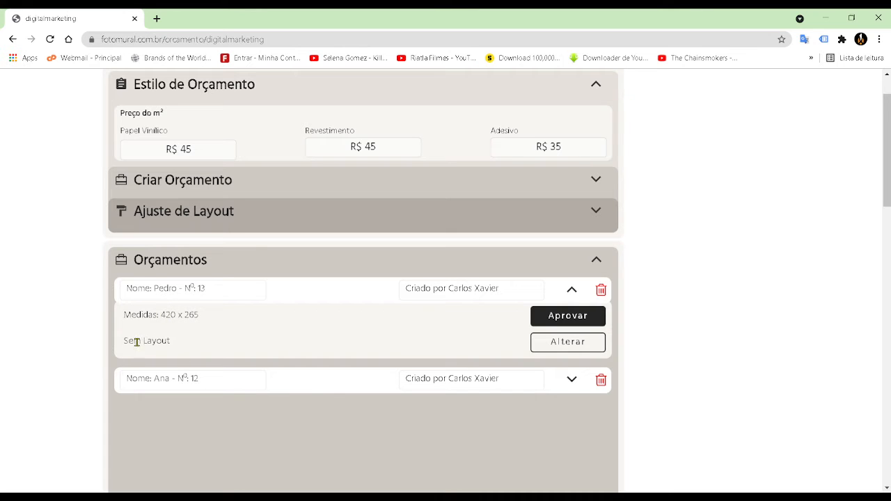
left_click_drag(124, 342, 172, 341)
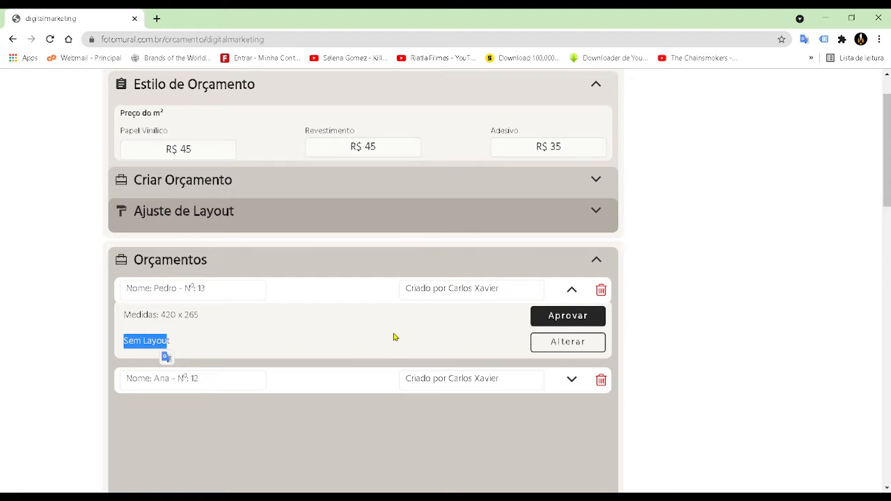
left_click(567, 342)
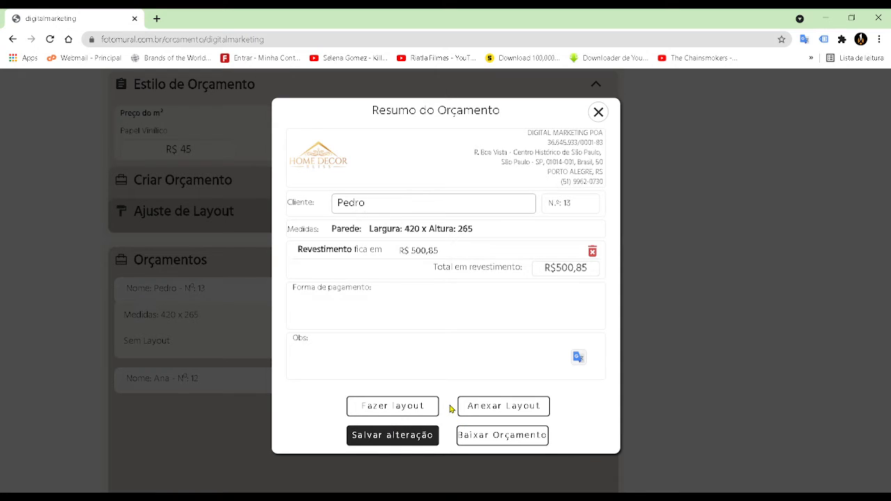
Step: Attach layout 7 to the open quote
left_click(491, 406)
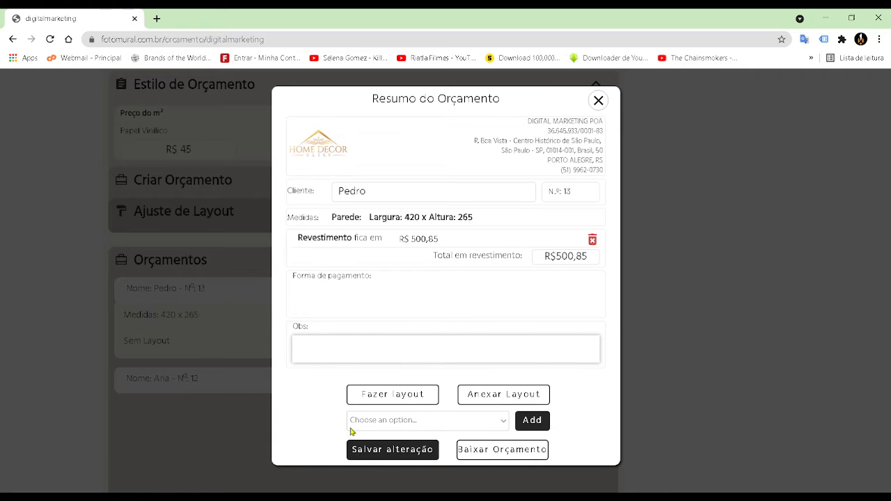
left_click(506, 425)
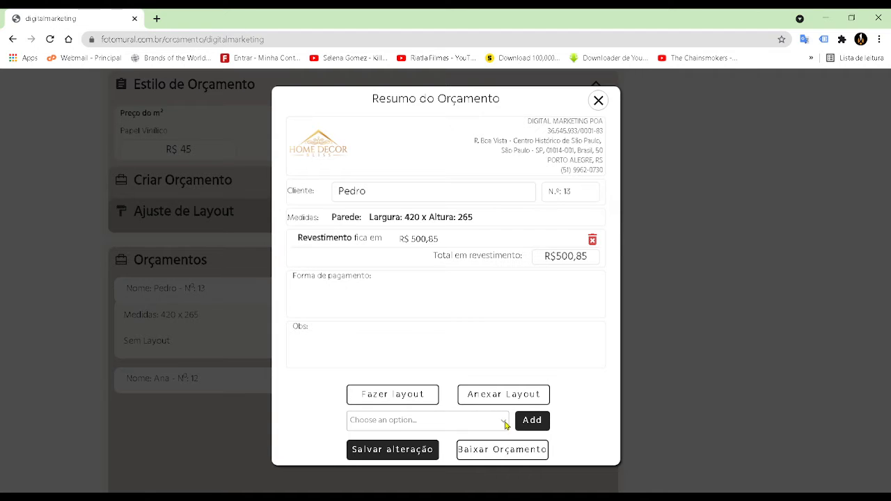
left_click(398, 395)
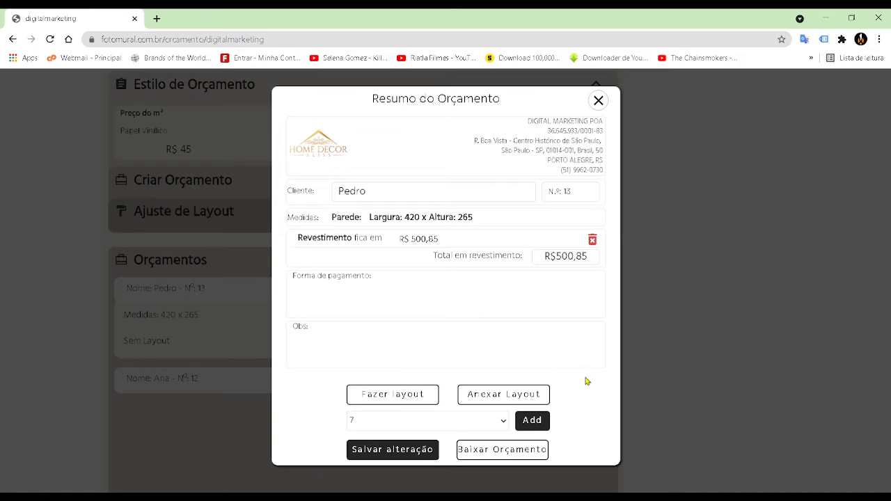
left_click(533, 420)
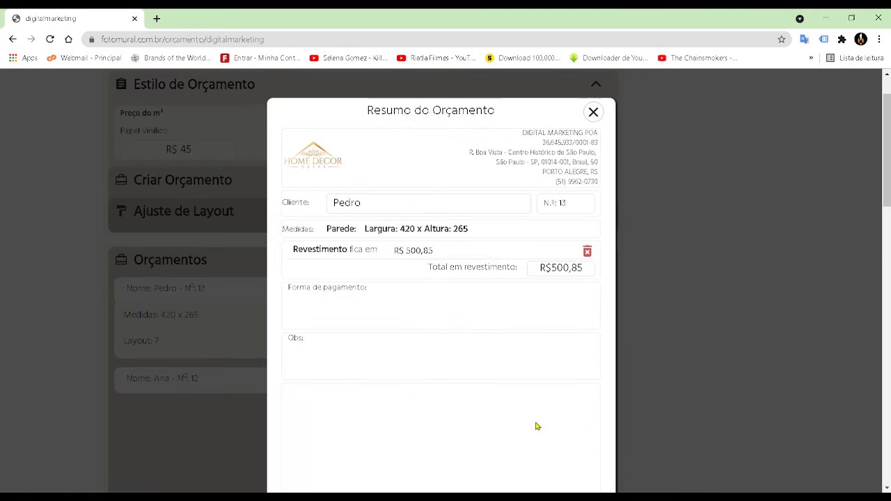
Step: Enter "Cartão" as the quote's payment method under Forma de pagamento
scroll(569, 348, "down", 3)
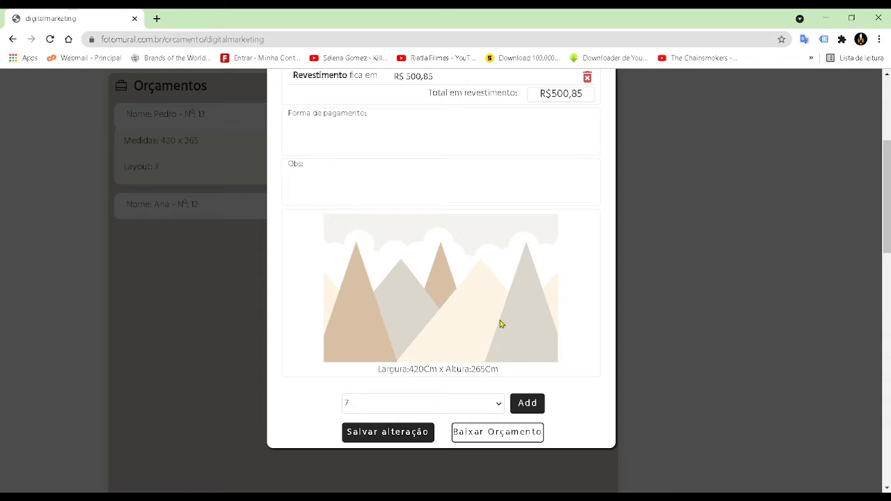
scroll(500, 320, "up", 2)
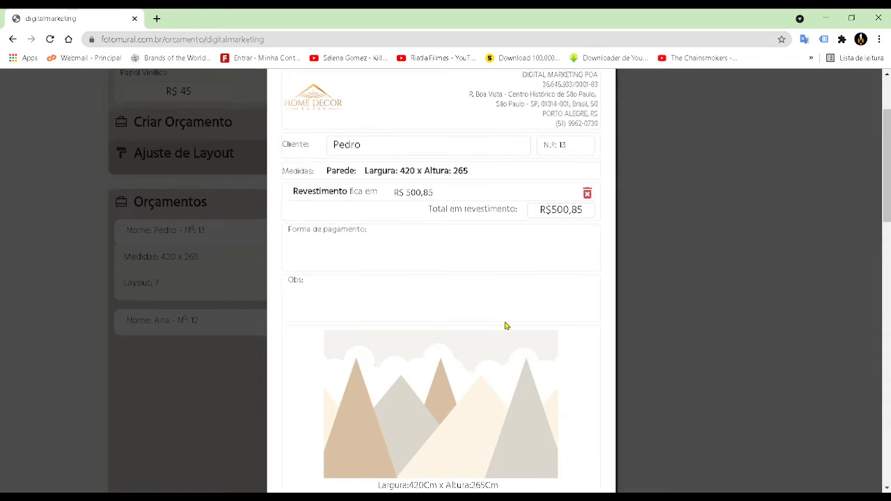
left_click(307, 248)
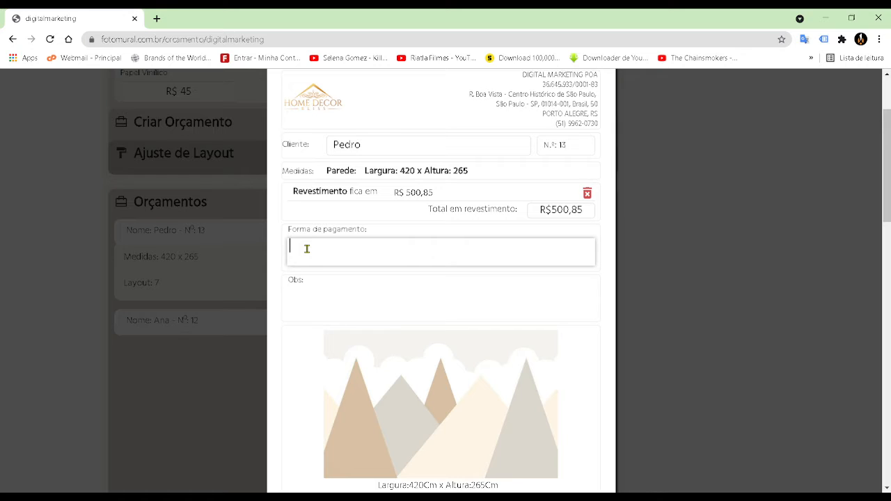
type("Co")
key("BackSpace")
key("BackSpace")
key("BackSpace")
key("BackSpace")
key("BackSpace")
Step: Review the quote summary with its attached layout and save the alterations
scroll(522, 254, "down", 4)
scroll(587, 282, "up", 2)
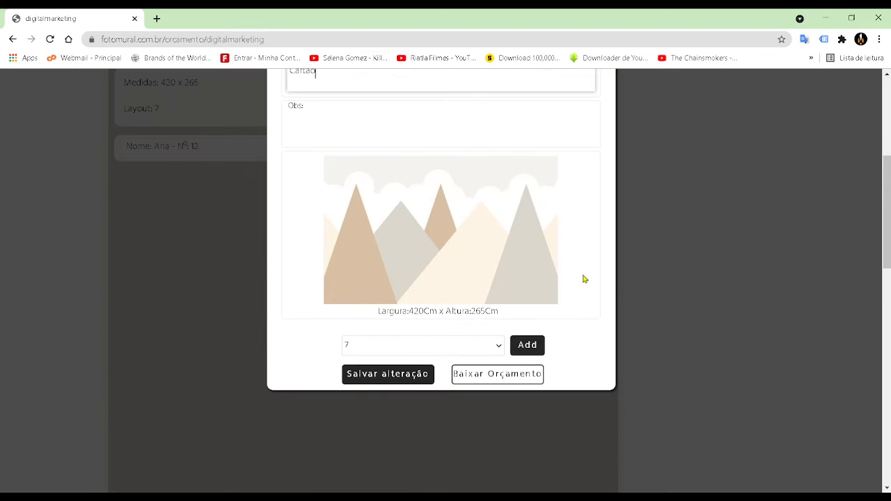
scroll(443, 270, "up", 2)
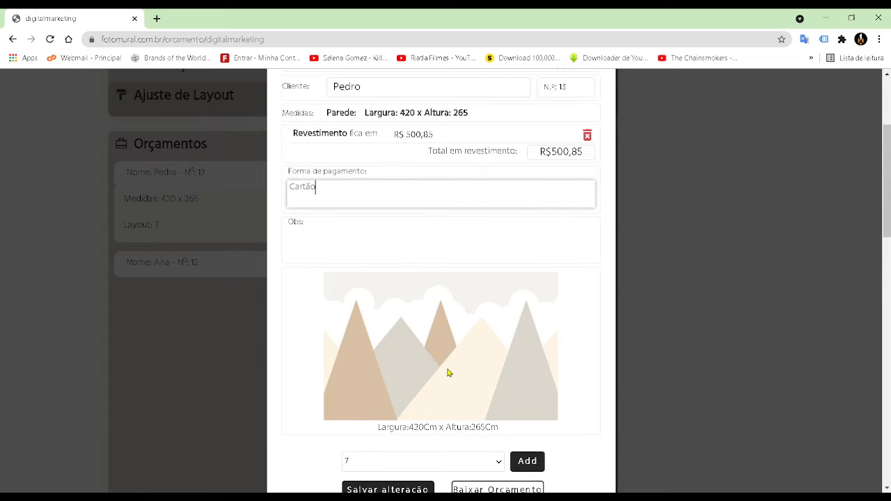
scroll(450, 371, "up", 2)
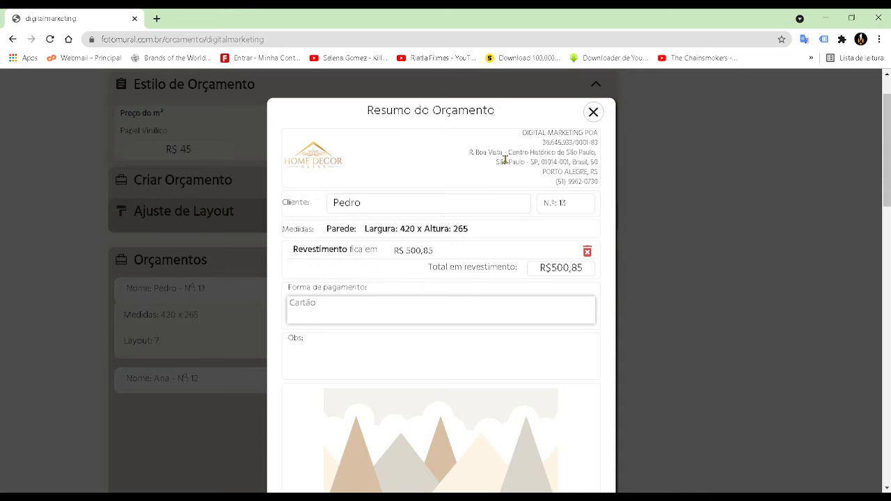
scroll(533, 302, "down", 4)
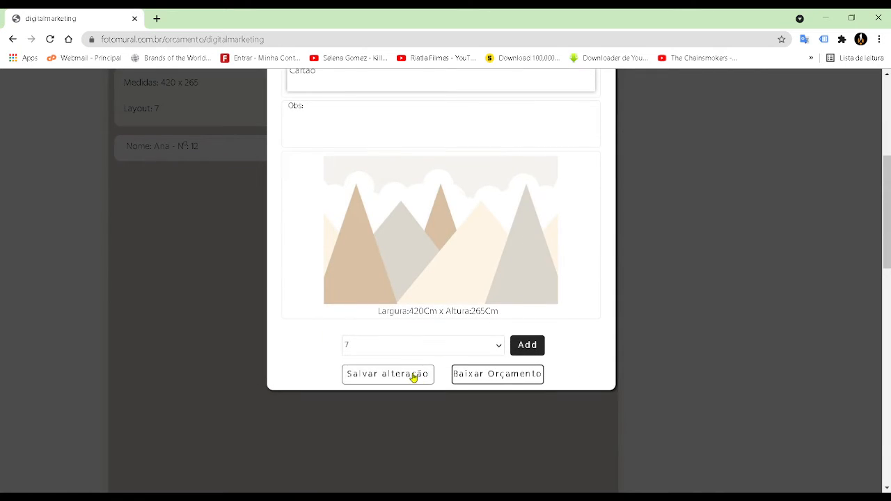
left_click(376, 375)
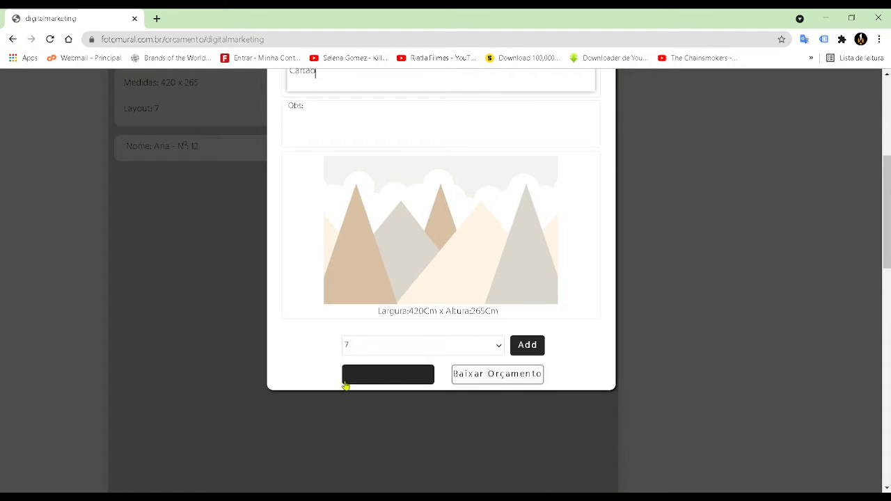
left_click(381, 381)
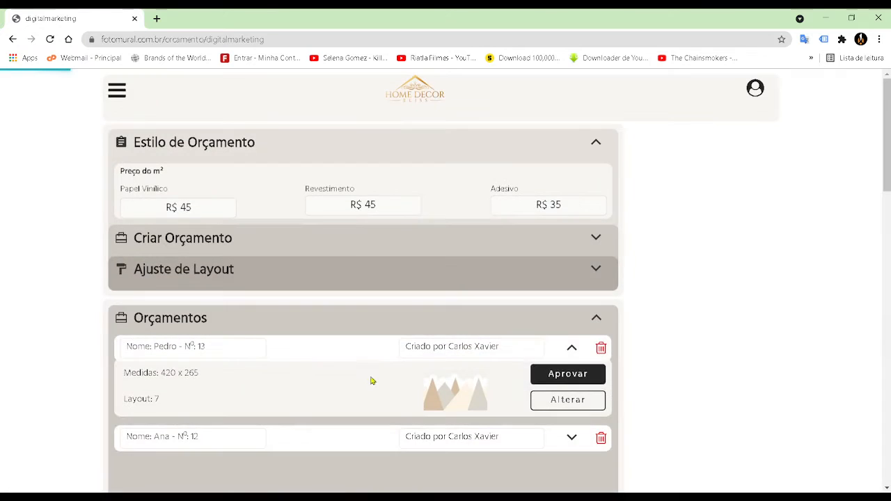
Step: Expand the Orçamentos list and its first quote again to check the measurements and attached layout
left_click(541, 374)
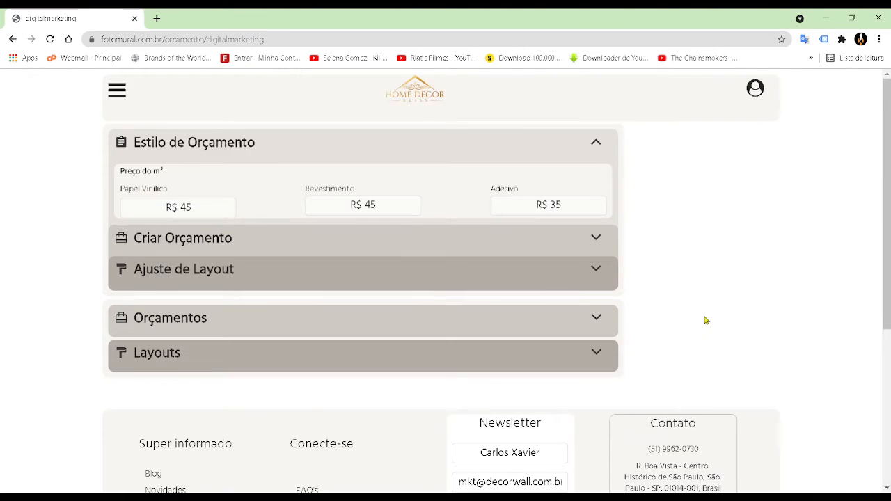
left_click(597, 320)
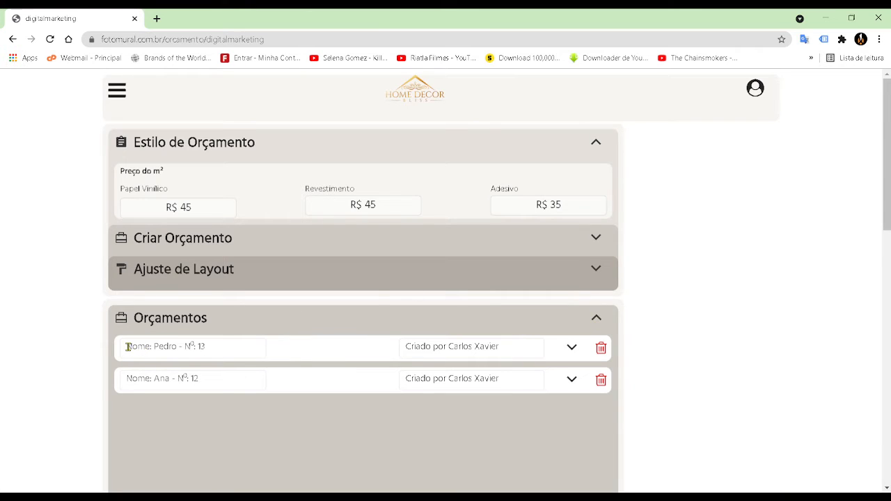
left_click(572, 348)
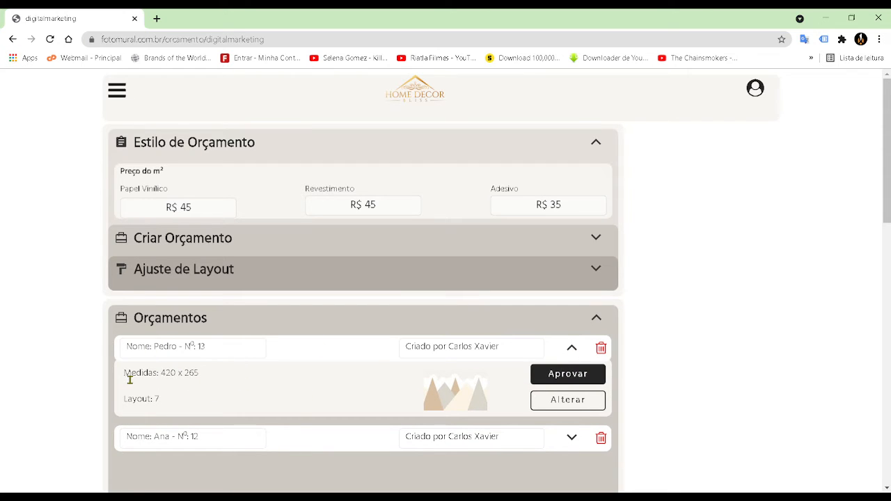
left_click_drag(124, 374, 204, 377)
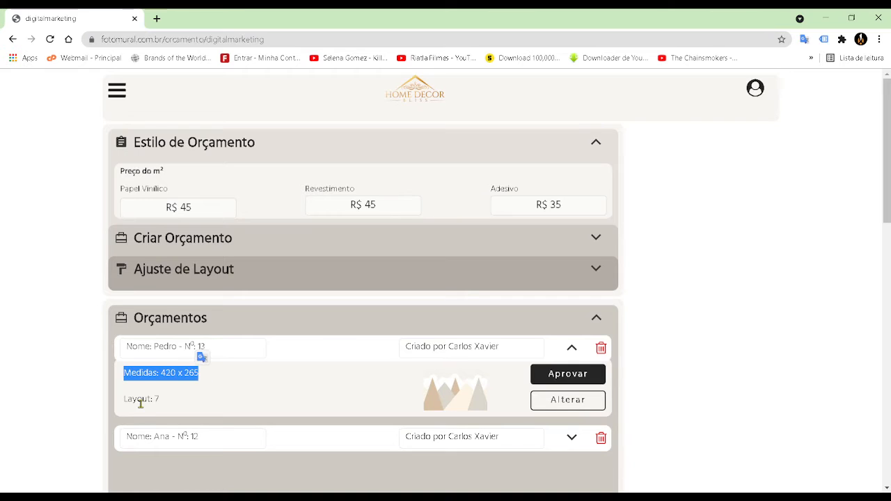
left_click_drag(124, 399, 155, 399)
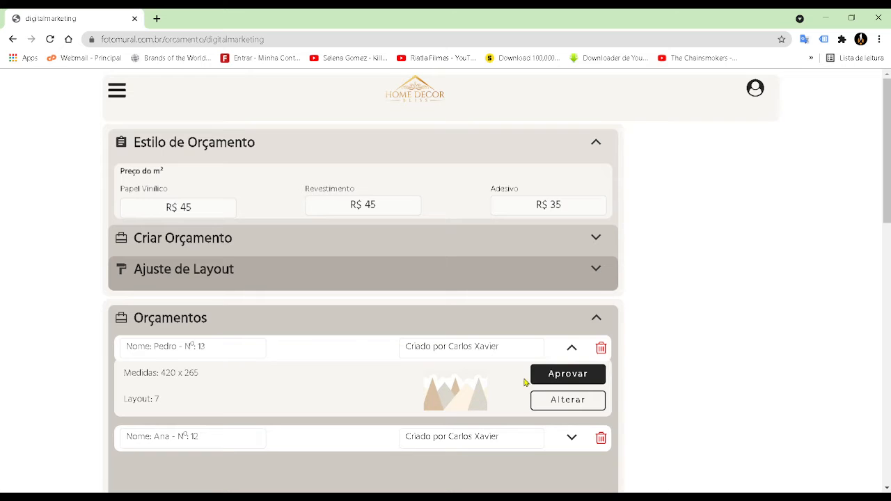
Step: Open the approval form for the first quote and examine its pricing, layout image and production details
left_click(585, 376)
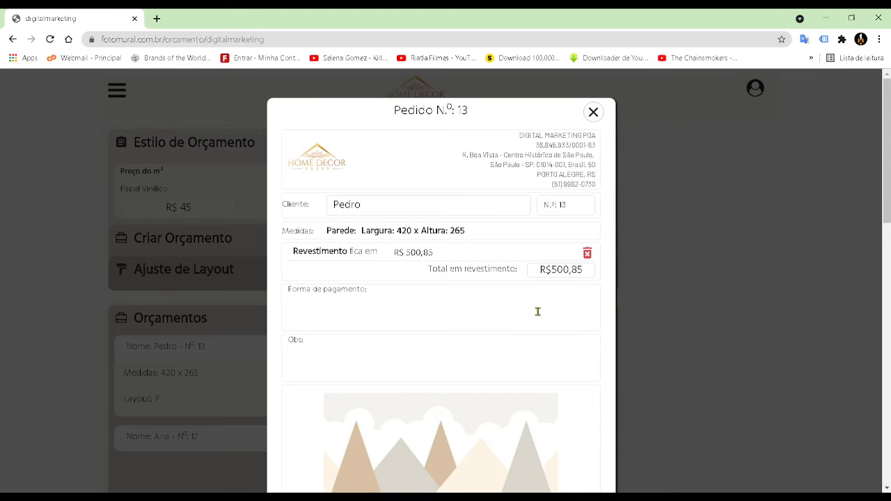
scroll(461, 291, "down", 2)
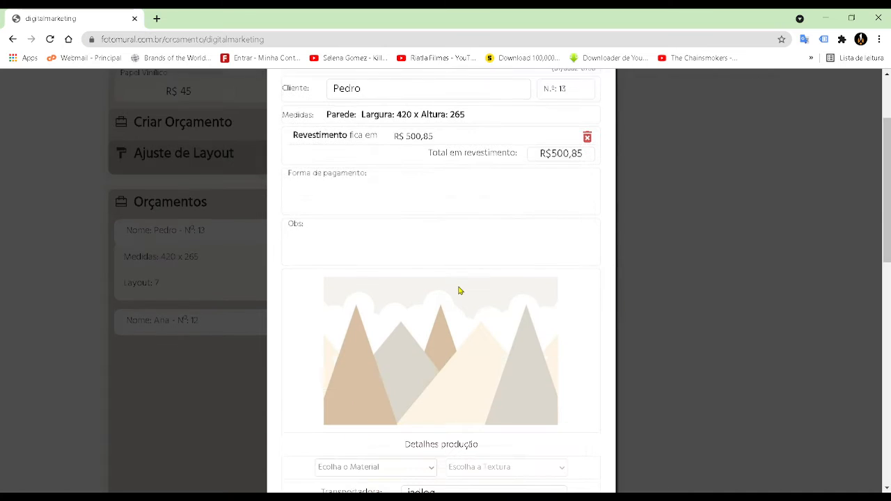
scroll(488, 293, "down", 1)
scroll(486, 292, "up", 3)
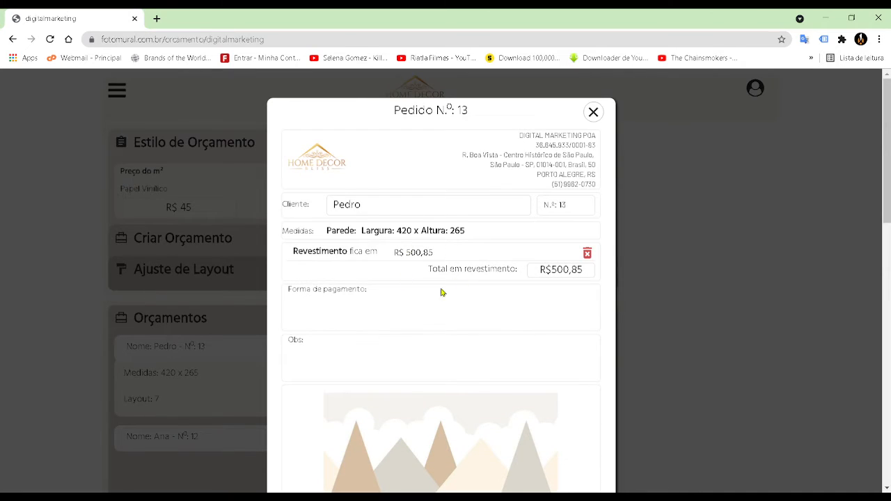
scroll(424, 313, "down", 3)
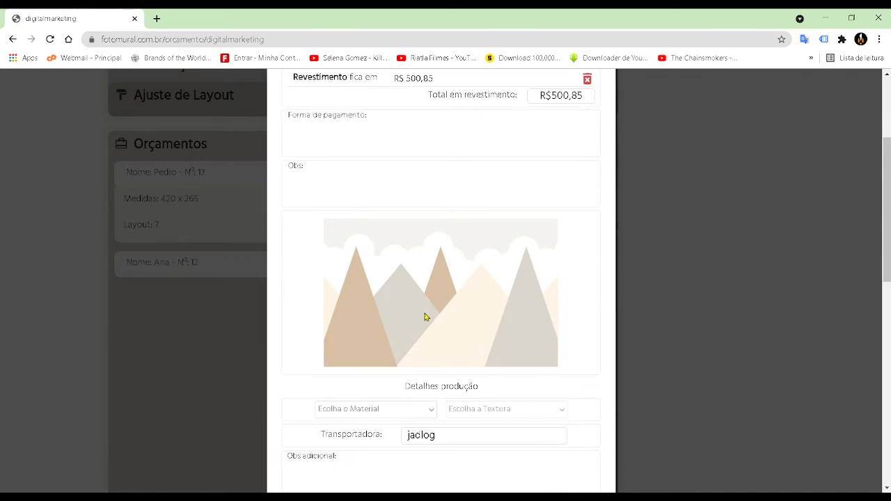
scroll(426, 317, "down", 2)
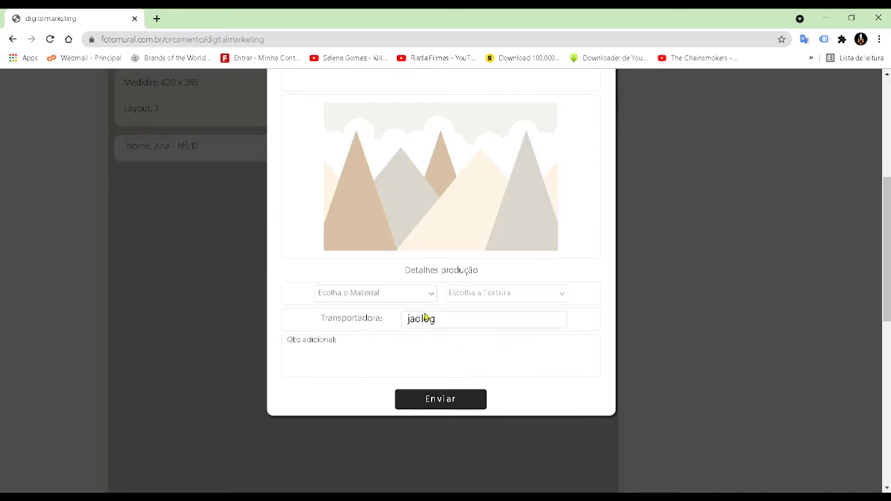
scroll(474, 334, "up", 4)
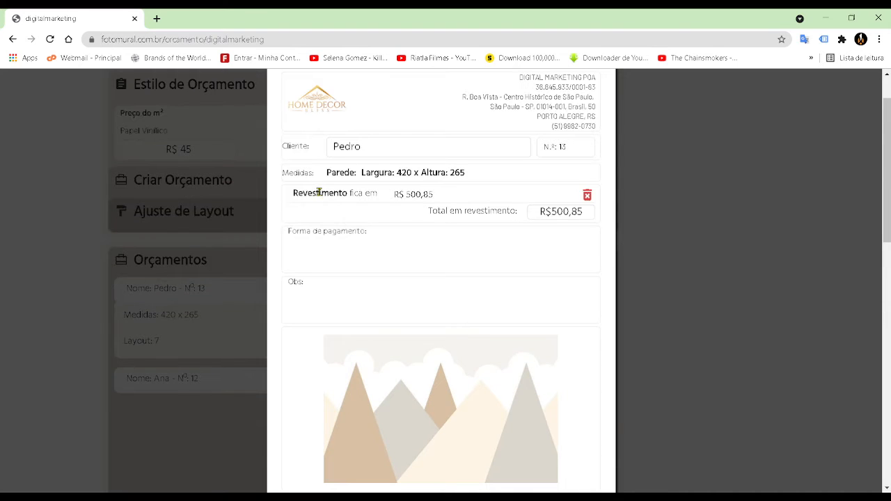
Step: Set the order's production details to the material Revestimento and the texture Classic
scroll(449, 295, "down", 4)
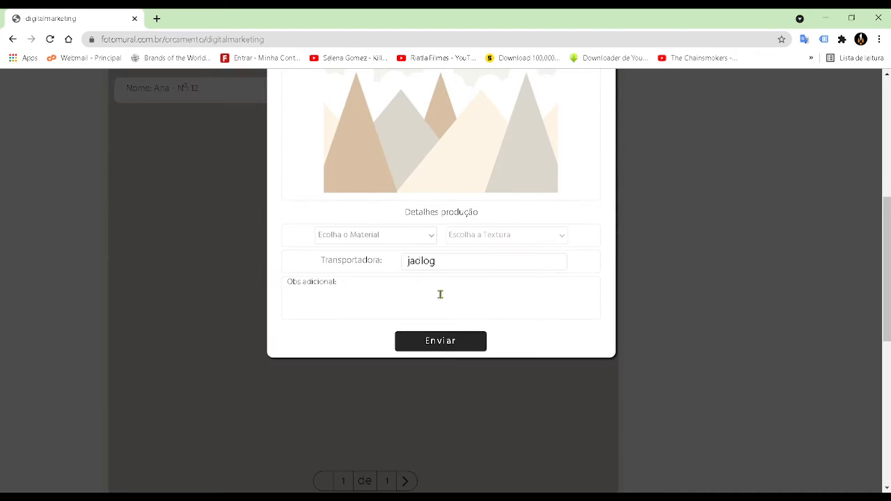
left_click(432, 239)
left_click(379, 256)
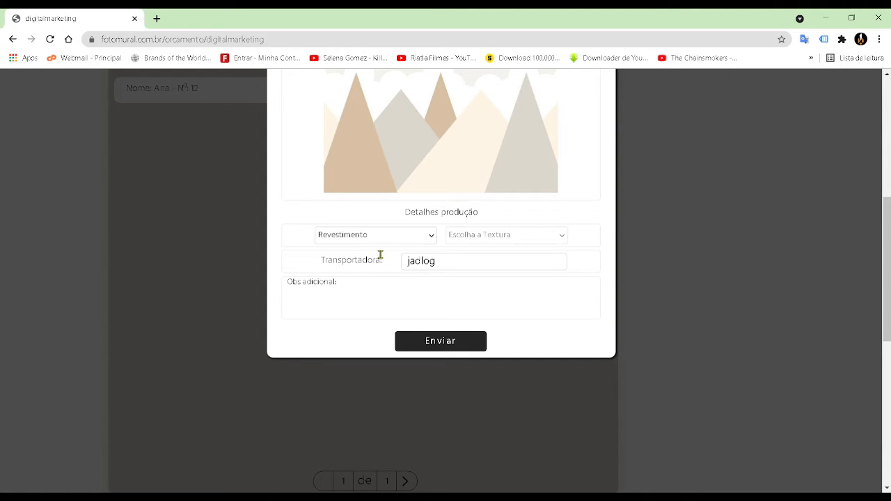
left_click(563, 240)
left_click(509, 252)
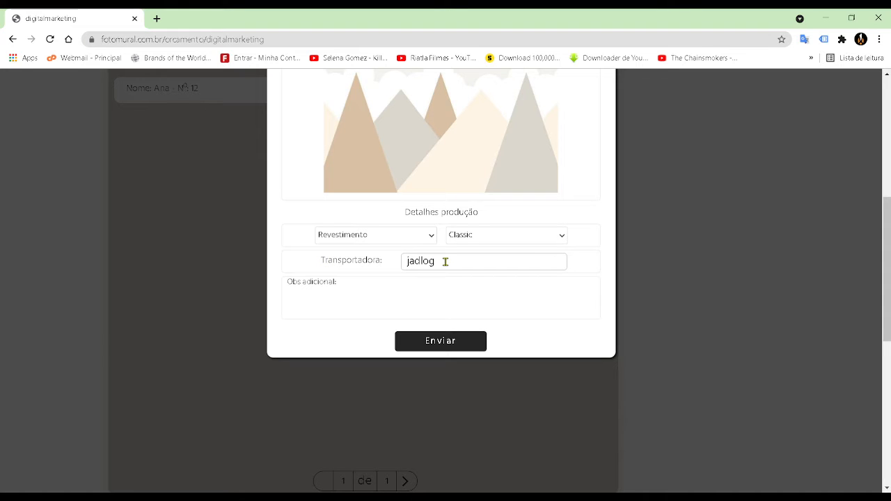
Step: Leave the additional notes empty, recheck the order details and submit the order for production
left_click(297, 300)
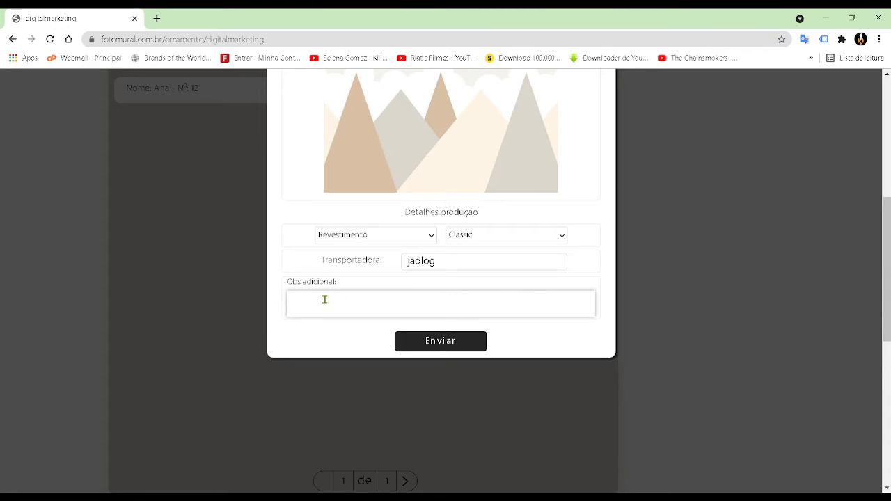
scroll(535, 294, "up", 2)
scroll(537, 296, "down", 2)
left_click(460, 350)
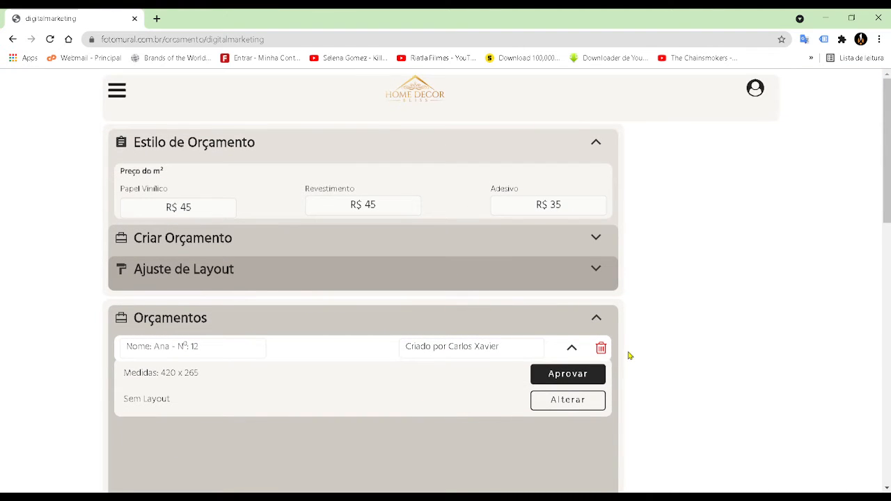
Step: Inspect the remaining quote in the Orçamentos list, and collapse the quote and the list
left_click(597, 319)
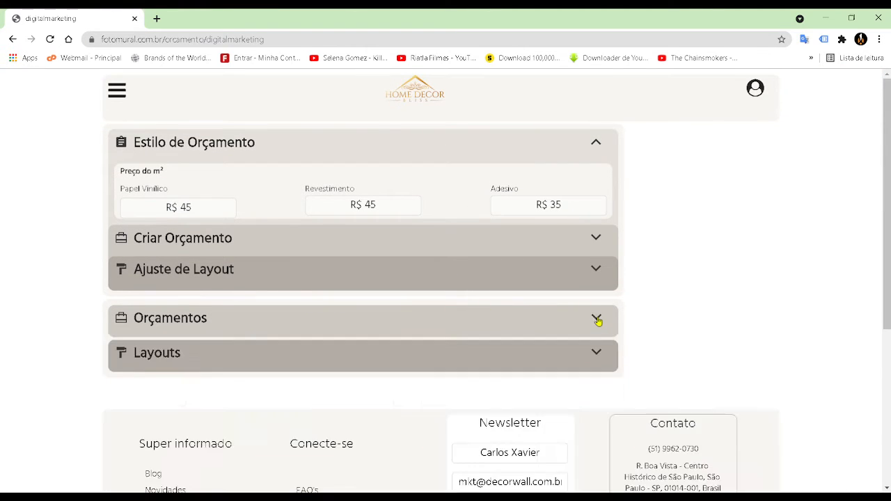
left_click(596, 319)
scroll(293, 336, "down", 1)
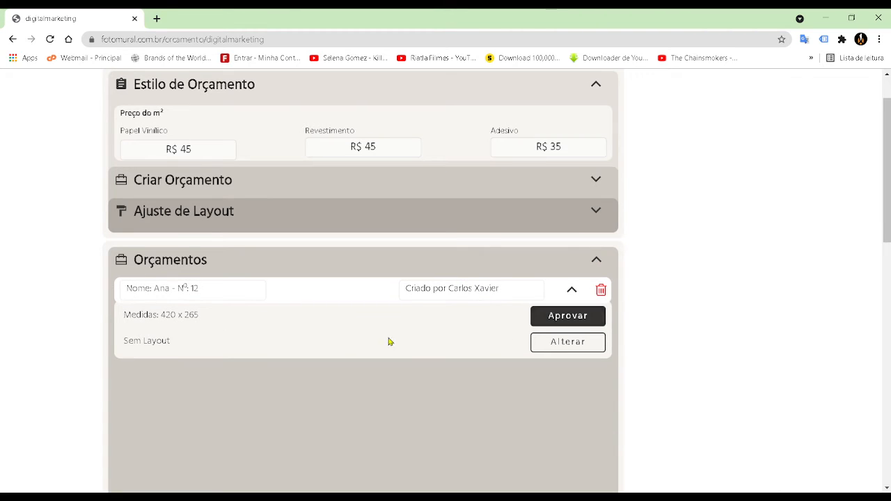
left_click(572, 289)
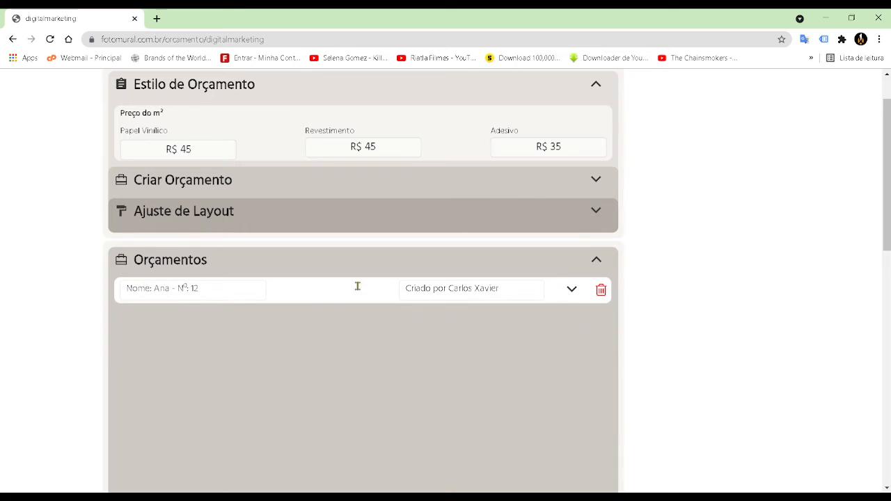
left_click(596, 263)
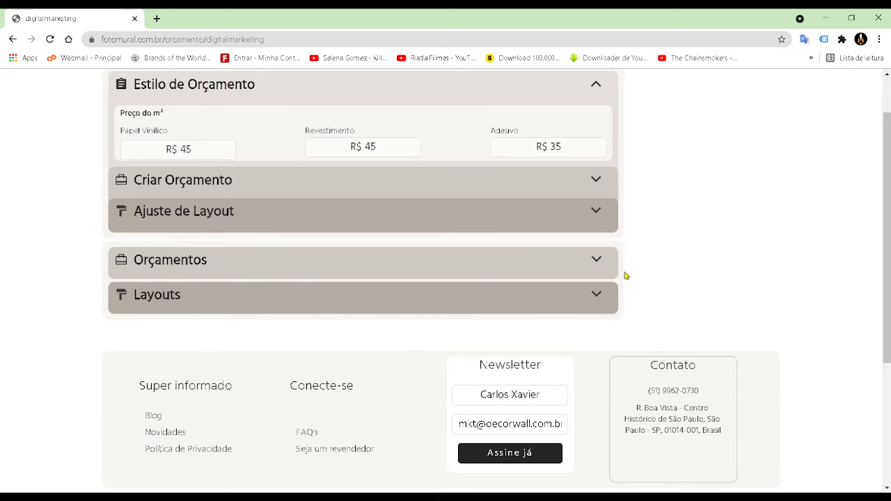
Step: Open the remaining quote in Orçamentos for alteration and attach layout 6 to it
left_click(603, 263)
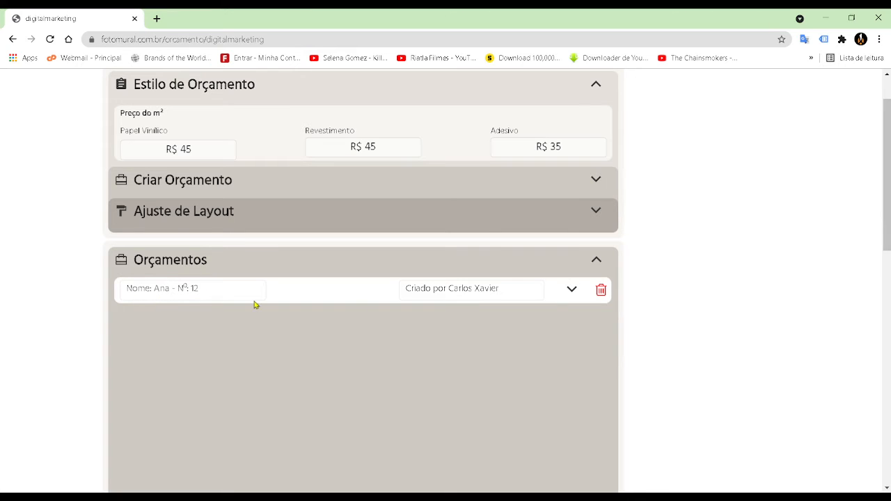
left_click(571, 290)
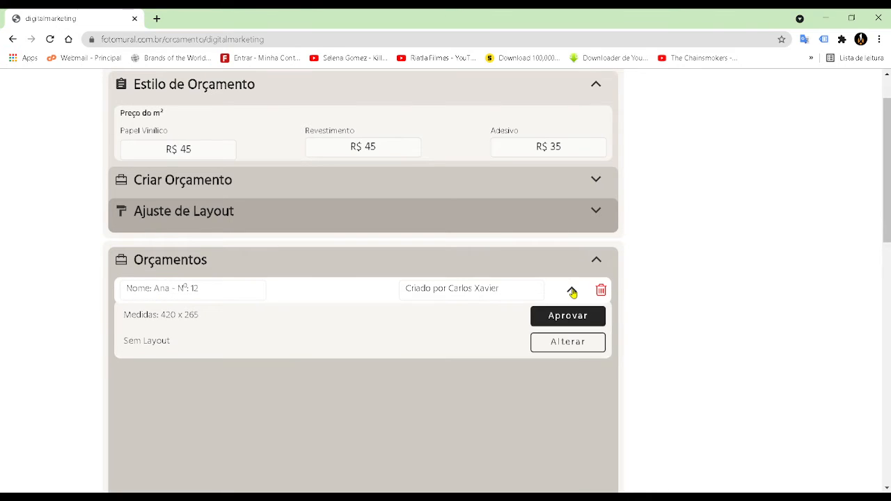
left_click(584, 342)
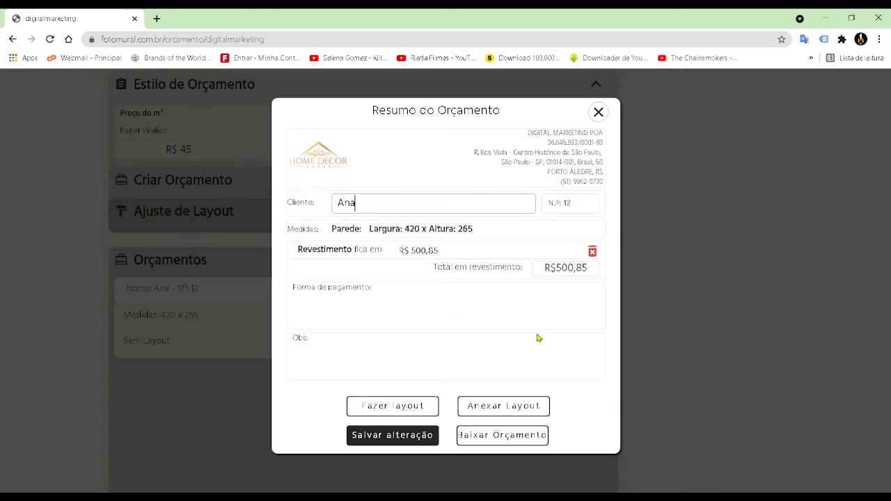
left_click(519, 411)
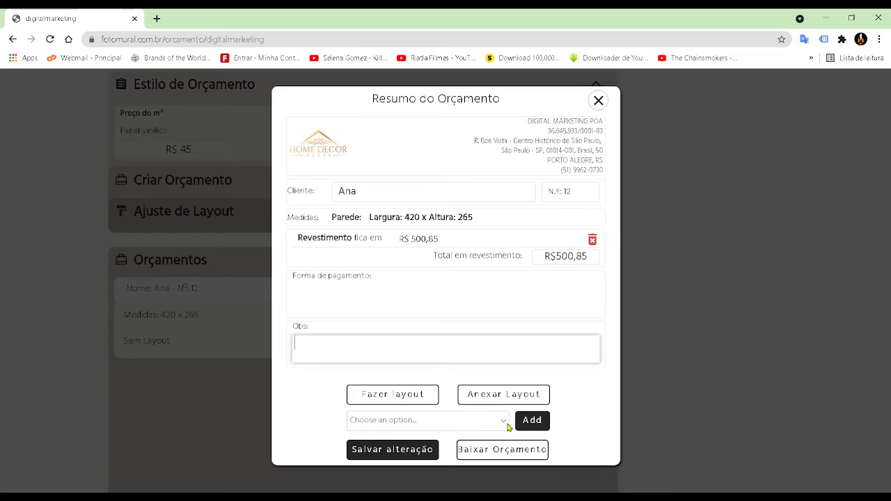
left_click(505, 426)
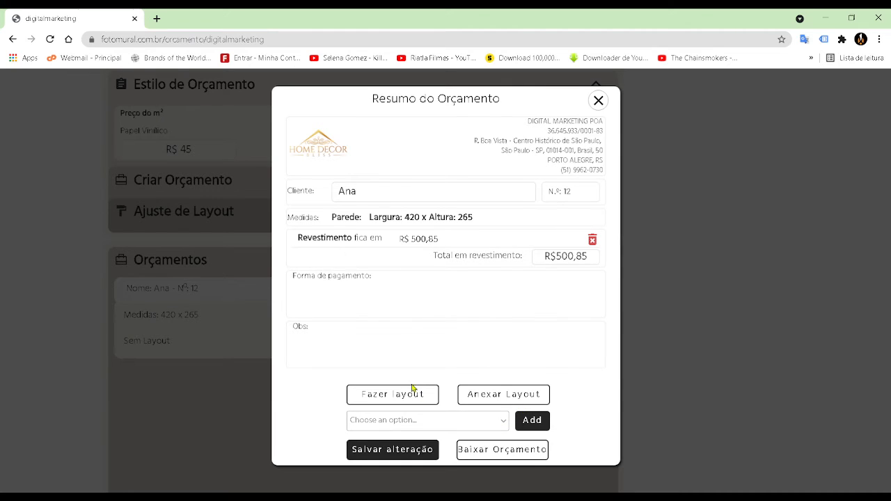
key("6")
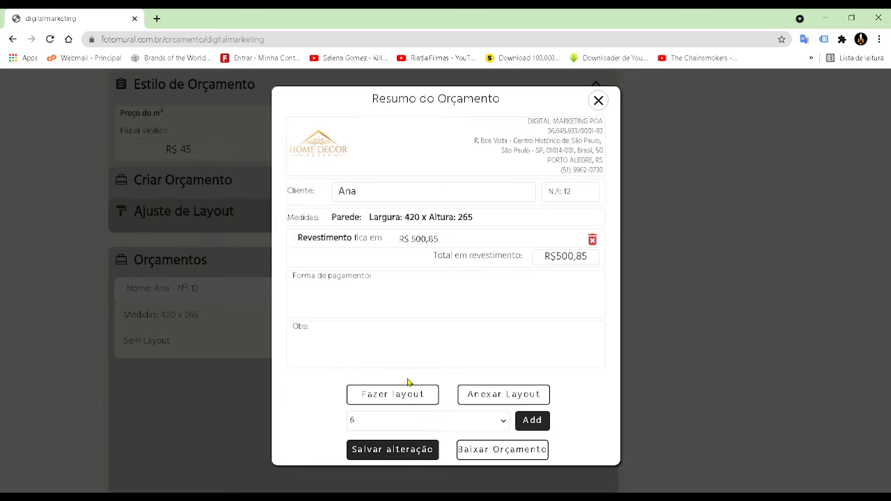
left_click(539, 429)
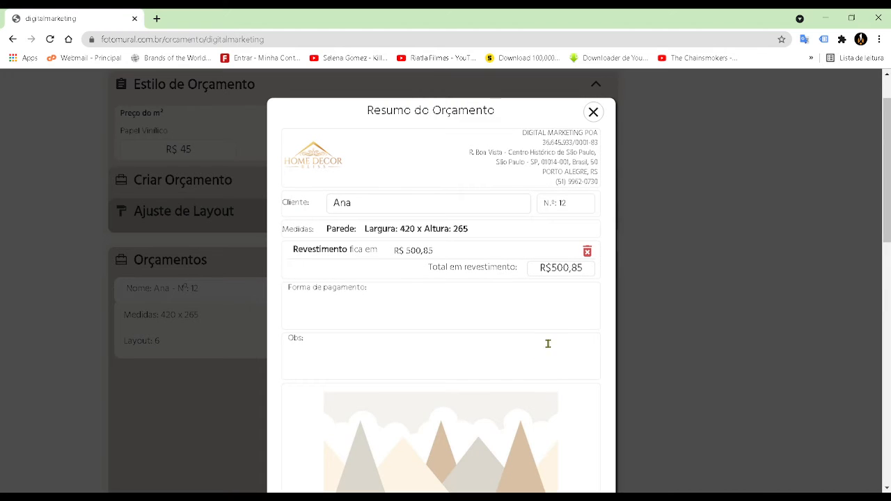
Step: Review the quote summary with layout 6, including its measurements and price, and save the alteration
scroll(549, 312, "down", 2)
scroll(550, 313, "down", 1)
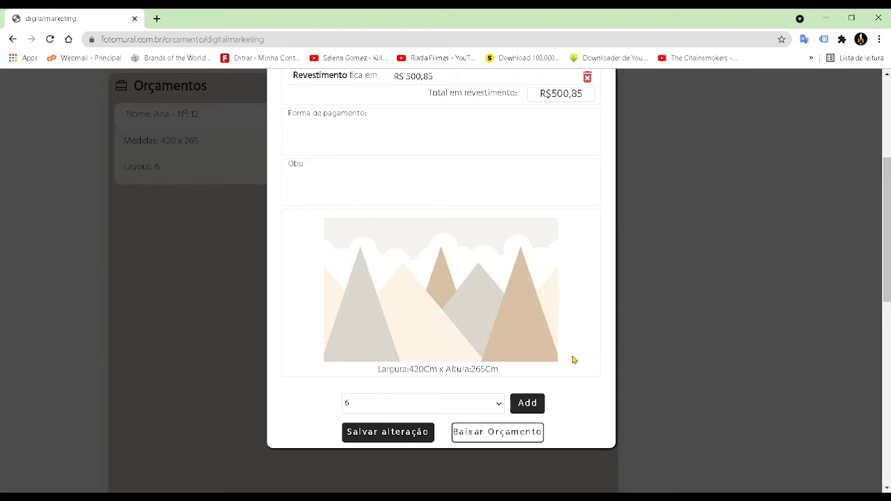
scroll(576, 360, "up", 2)
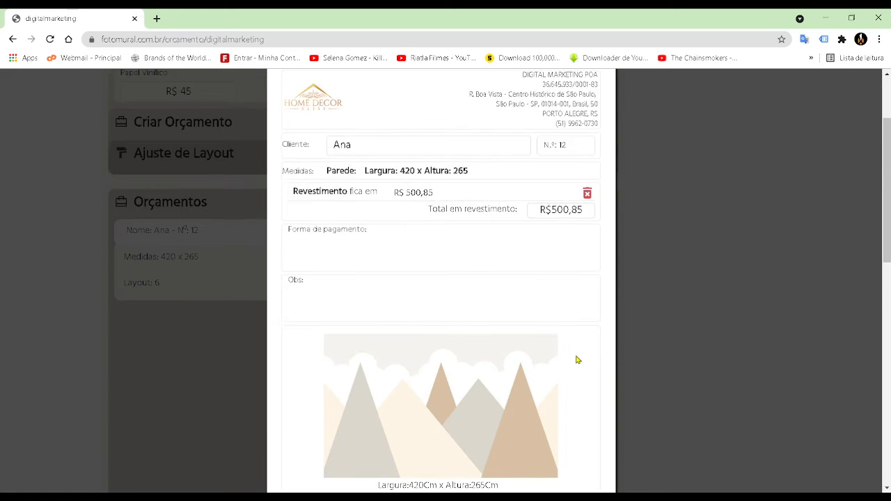
scroll(576, 360, "down", 1)
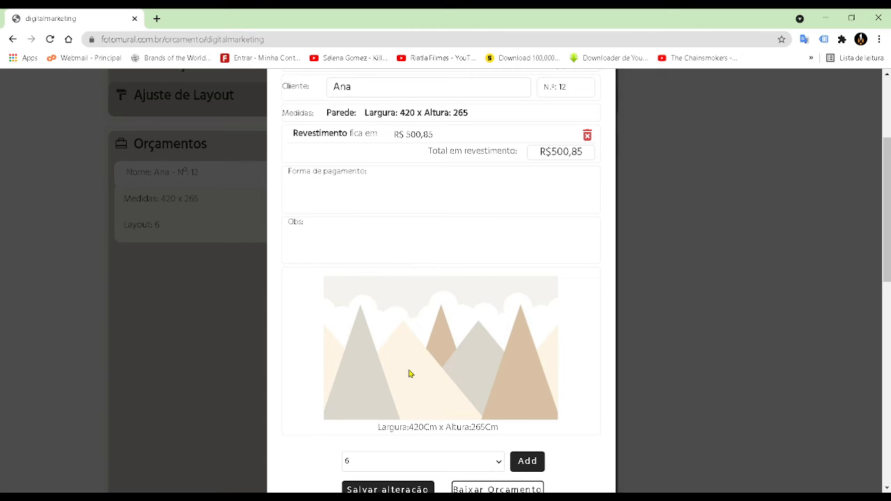
scroll(585, 314, "down", 4)
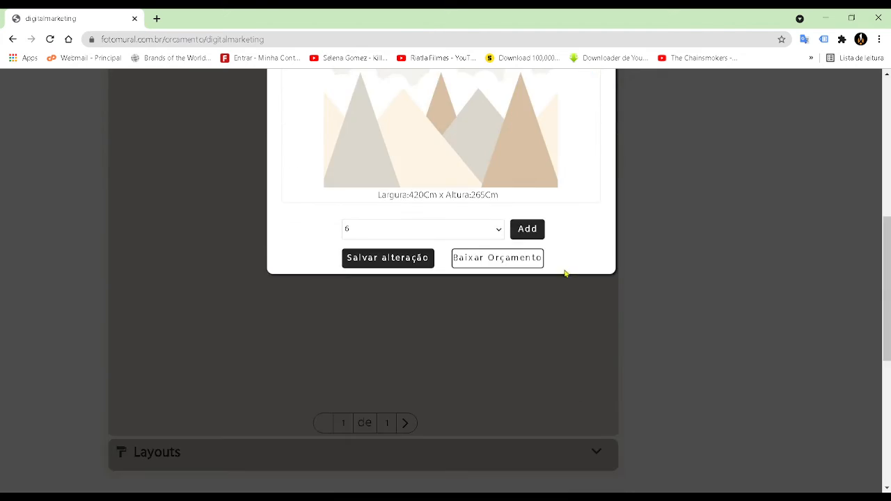
scroll(568, 282, "up", 2)
scroll(424, 259, "up", 1)
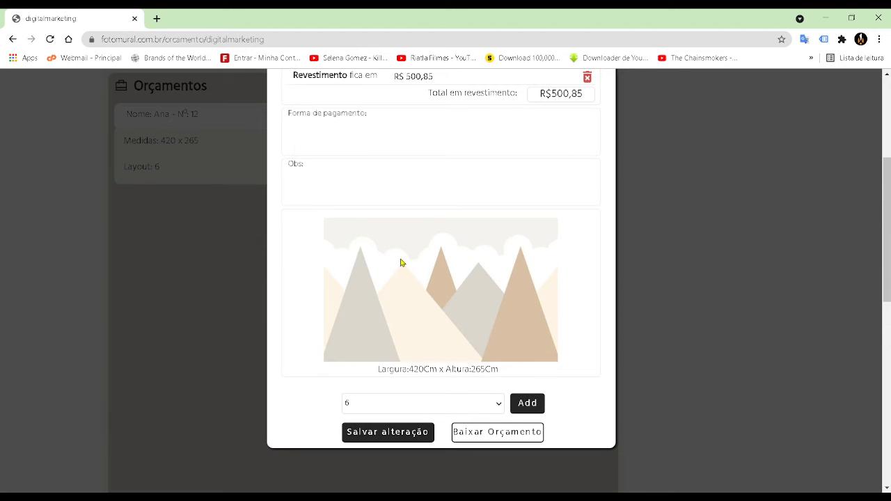
scroll(437, 275, "up", 2)
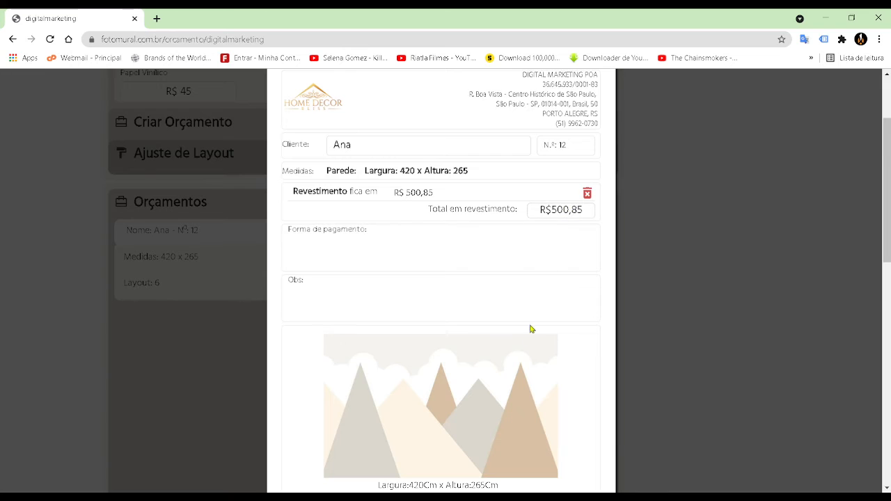
scroll(533, 329, "down", 2)
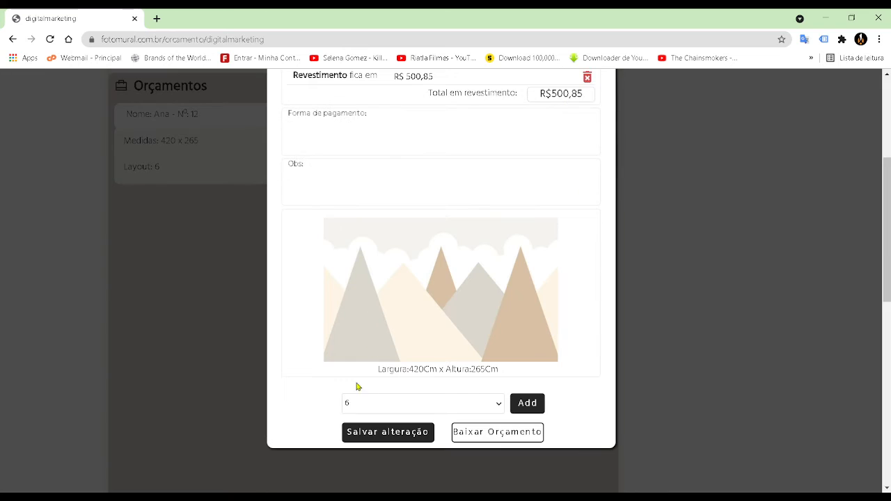
left_click(388, 432)
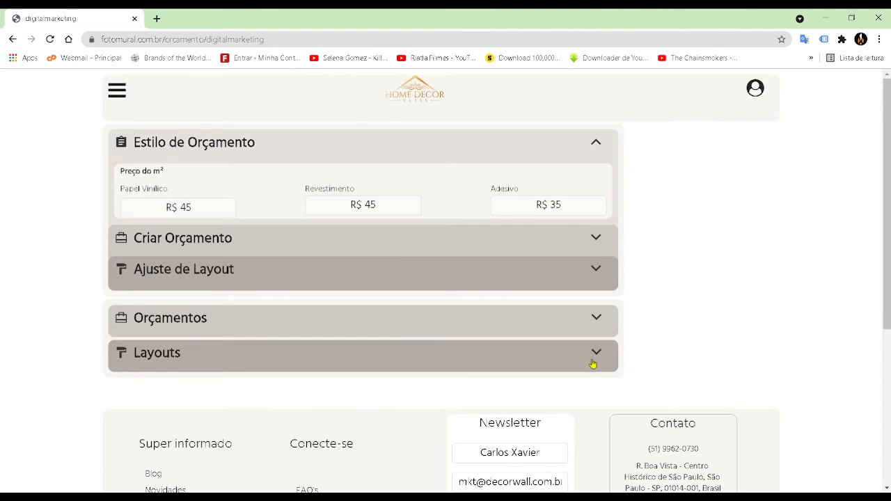
Step: Expand the Orçamentos list and its quote to check the measurements and the attached layout number
left_click(600, 328)
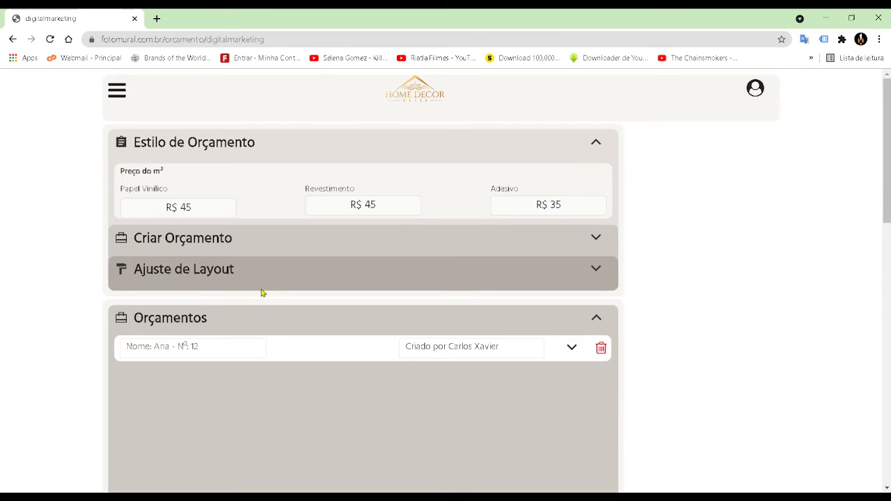
left_click(572, 347)
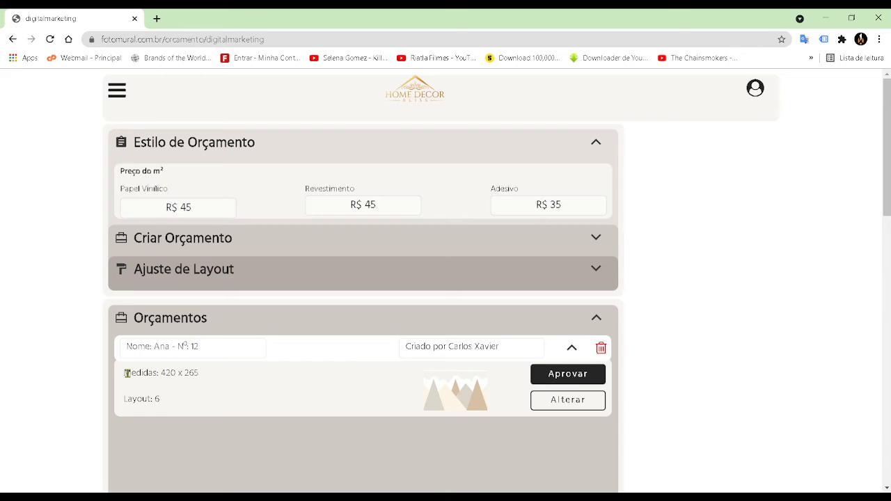
double_click(156, 402)
Step: Open the quote's approval form and set the material to Revestimento, matching the quoted item, and the texture to Classic
left_click(569, 376)
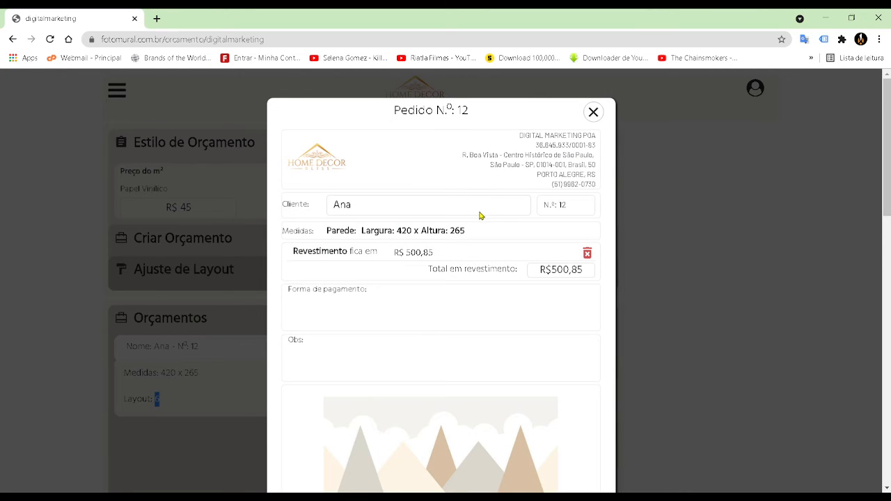
scroll(430, 300, "down", 3)
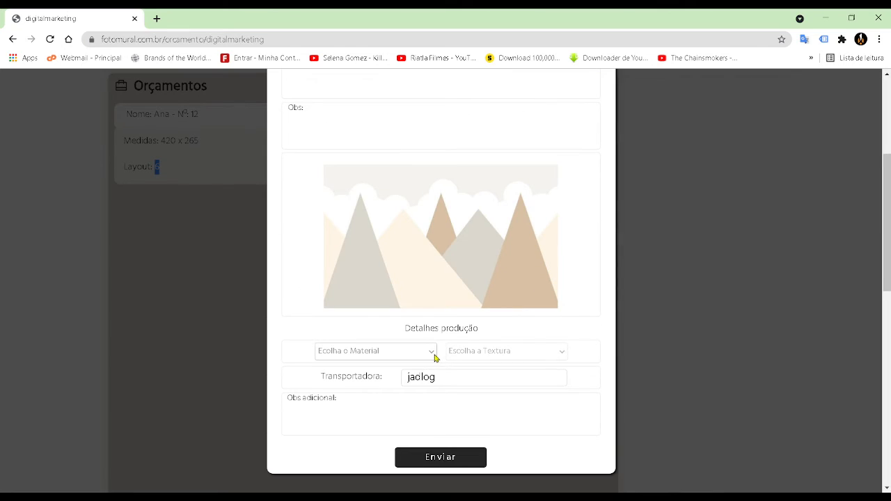
left_click(406, 359)
left_click(383, 370)
scroll(463, 327, "up", 3)
scroll(466, 324, "up", 1)
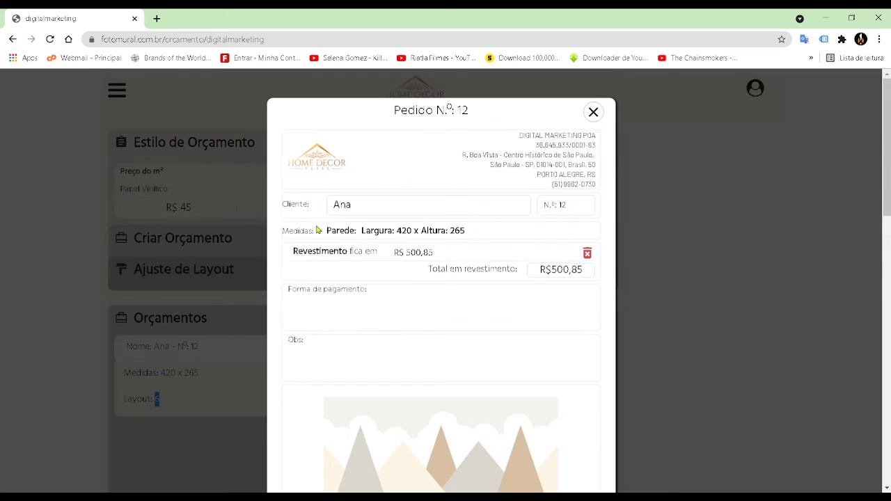
left_click_drag(295, 250, 347, 252)
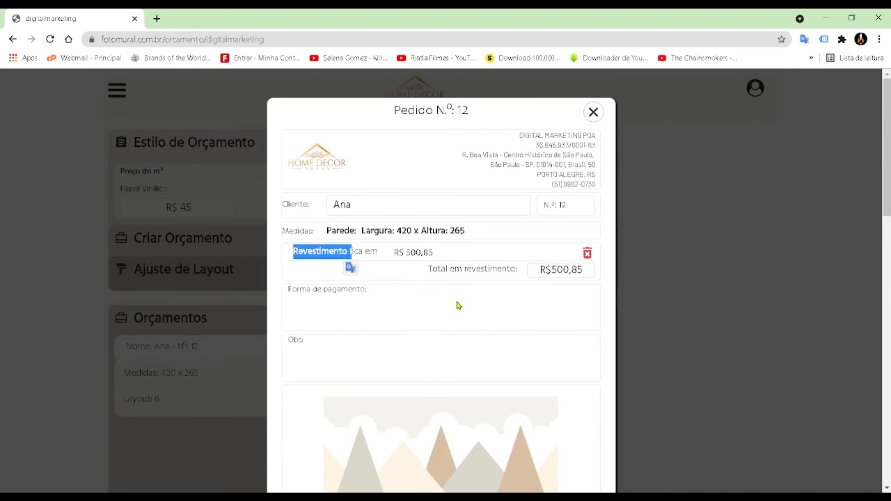
scroll(501, 295, "down", 3)
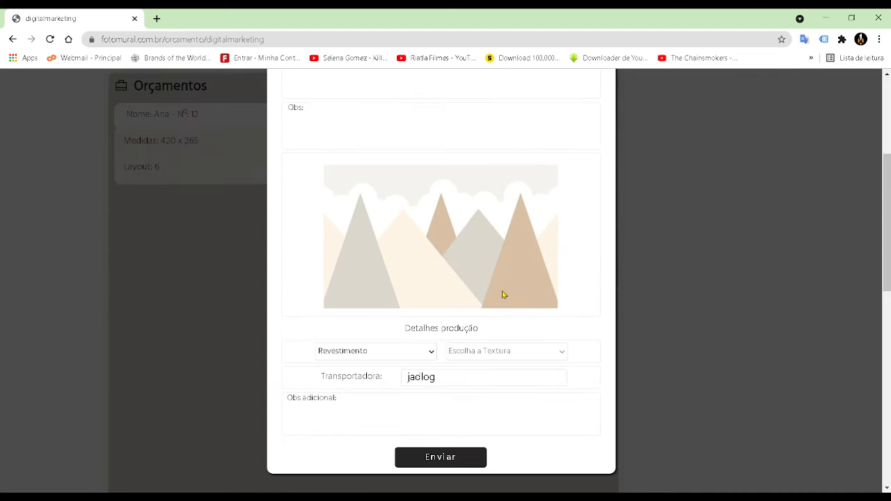
left_click(545, 353)
left_click(521, 369)
Step: Keep jadlog as the carrier, submit the order for production and collapse the Orçamentos list
left_click(449, 377)
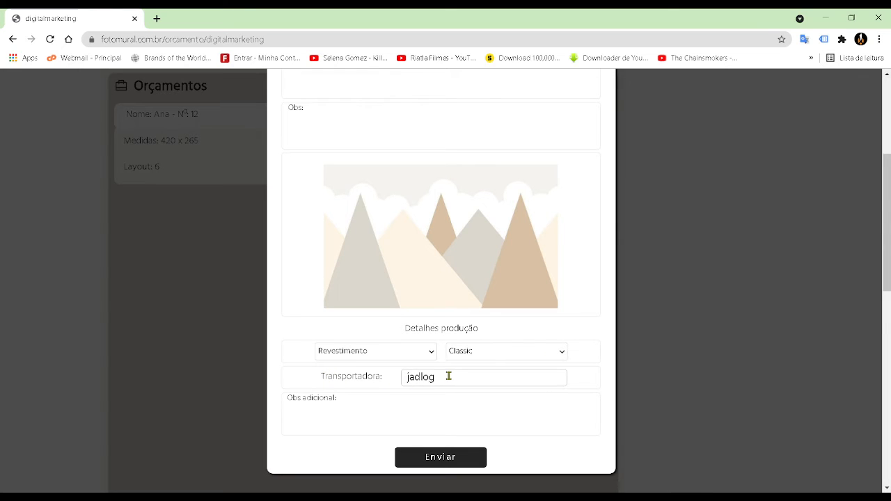
double_click(421, 376)
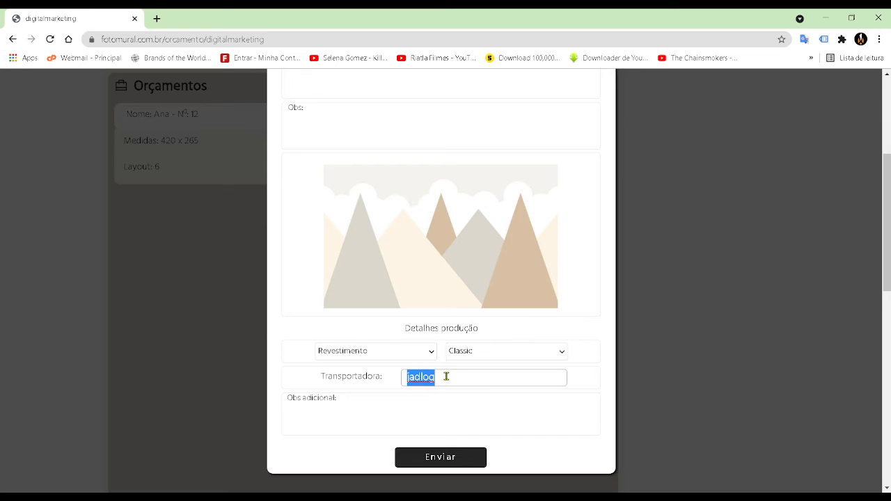
left_click(464, 457)
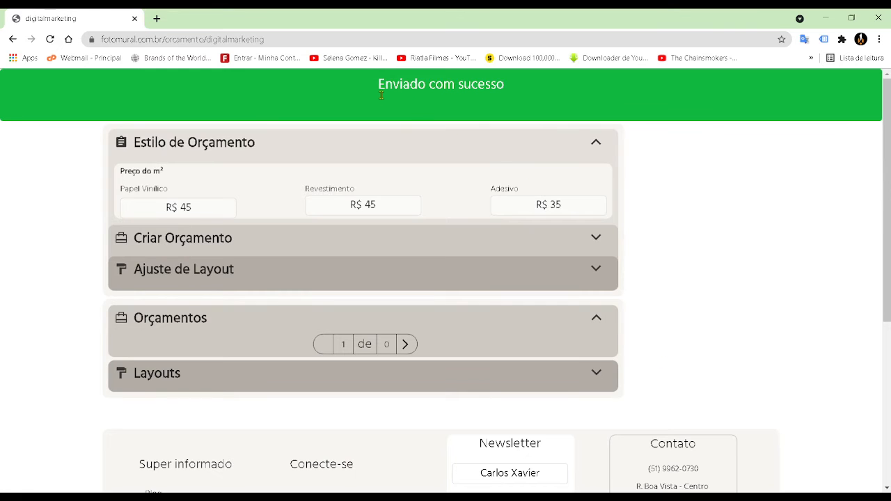
left_click(596, 319)
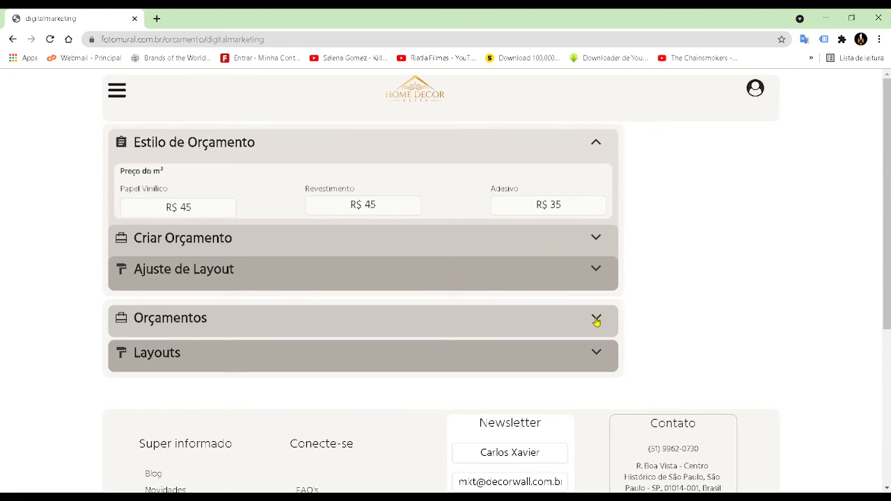
Step: Check the Orçamentos and Layouts lists for remaining entries, collapsing each list after viewing it
left_click(596, 320)
left_click(596, 320)
left_click(598, 357)
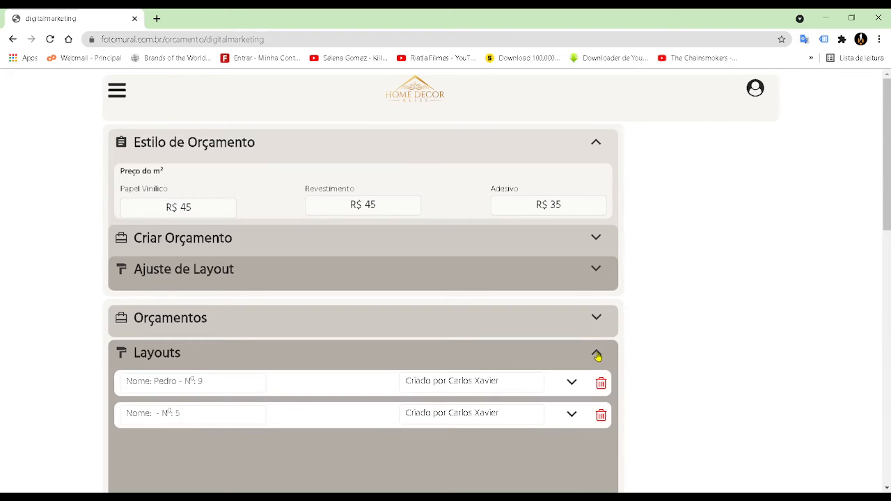
left_click(597, 355)
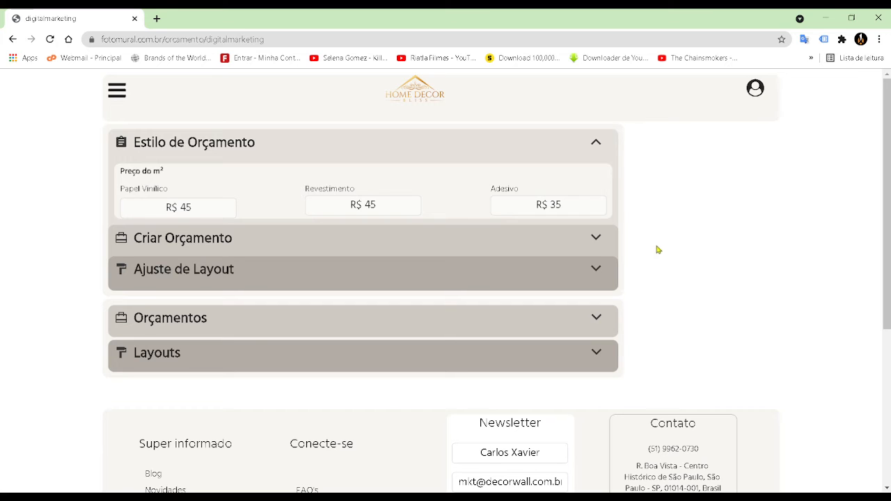
Step: Expand layout 5 in the Layouts list to check its number, measurements and quote status, and collapse it
left_click(599, 355)
scroll(431, 376, "down", 1)
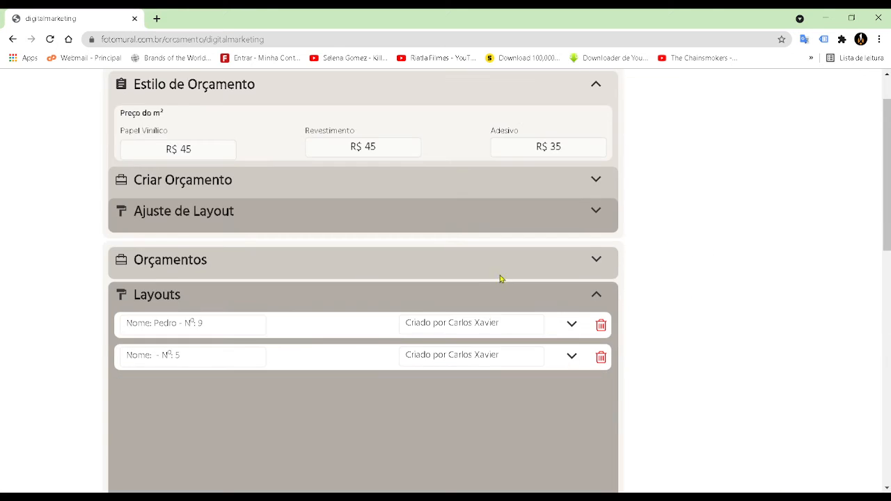
left_click(572, 358)
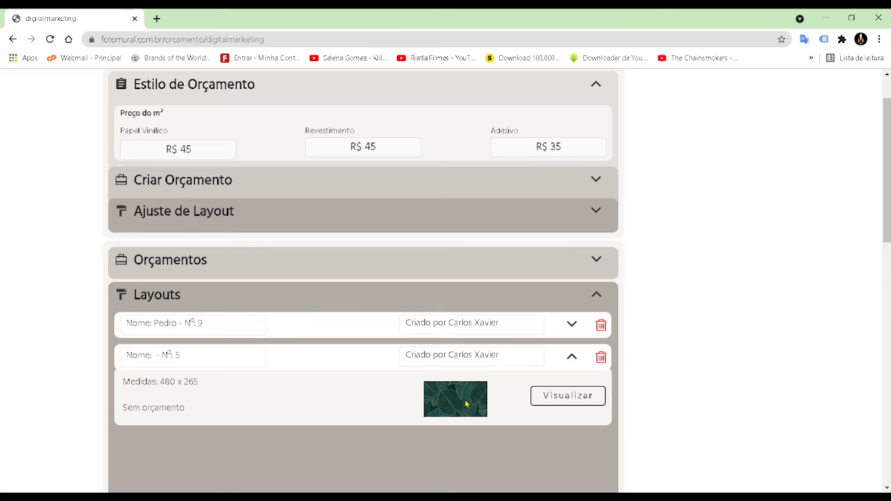
double_click(176, 355)
left_click_drag(123, 380, 218, 385)
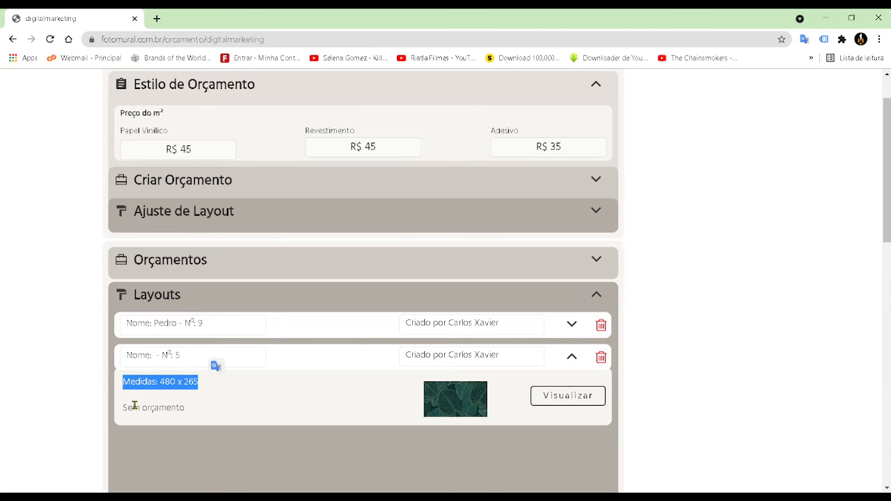
left_click_drag(126, 407, 198, 411)
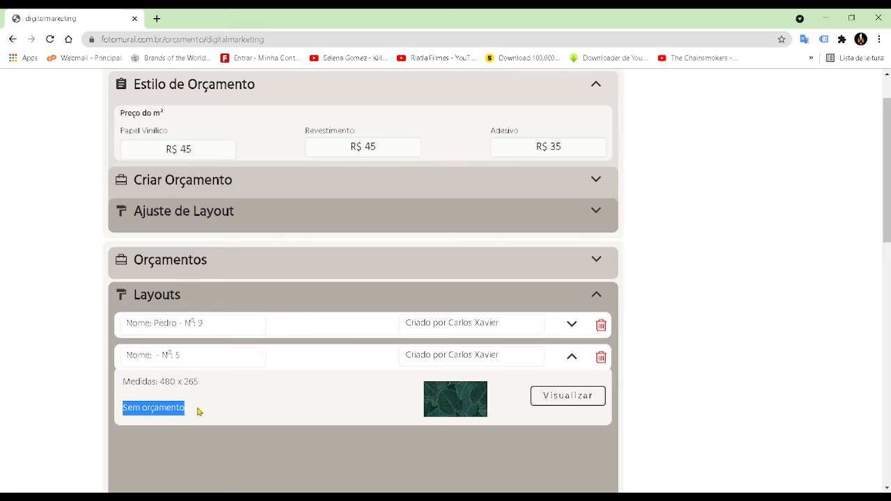
left_click(683, 376)
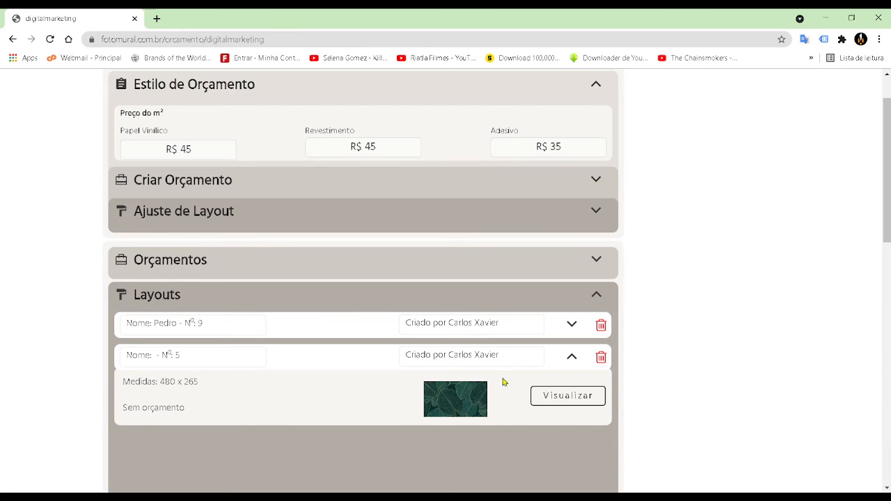
left_click(572, 359)
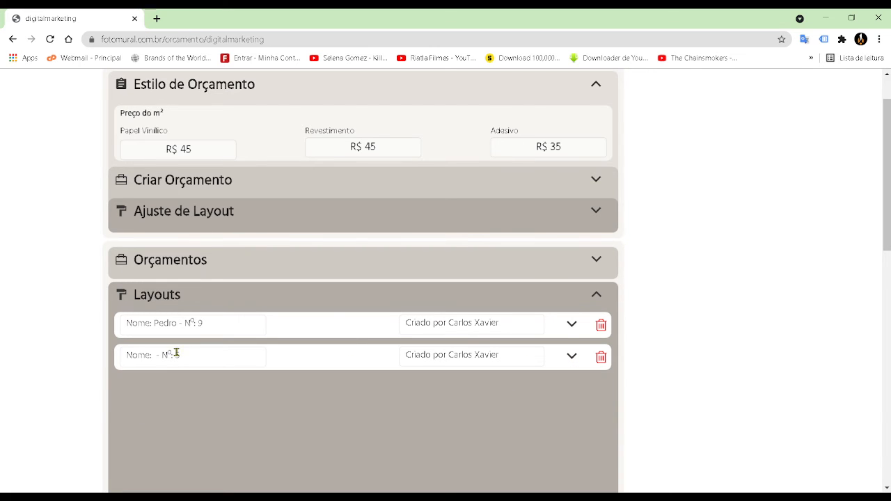
Step: Calculate a new quote for a wall 480 cm wide and 265 cm high with the Reves. material
scroll(400, 274, "up", 1)
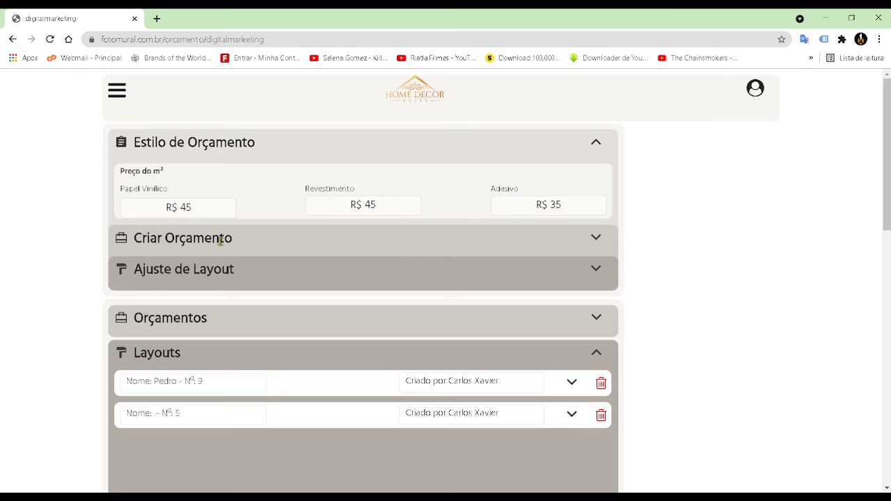
left_click(596, 240)
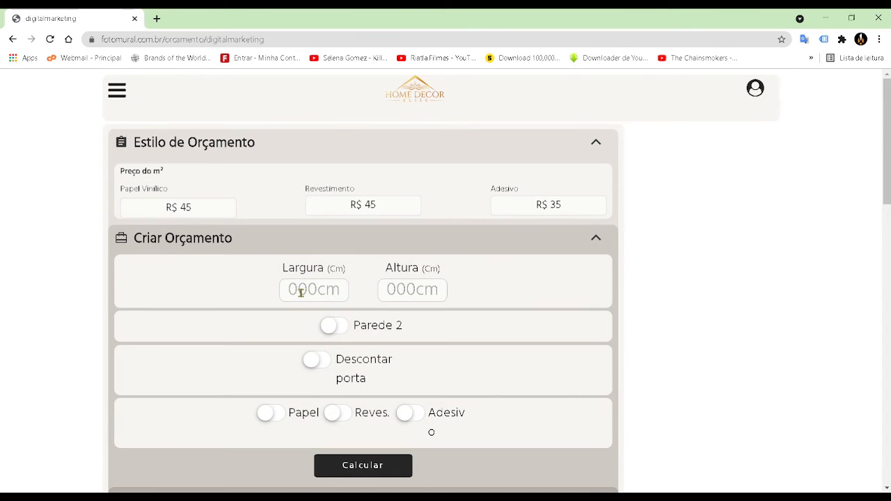
left_click(301, 292)
type("480")
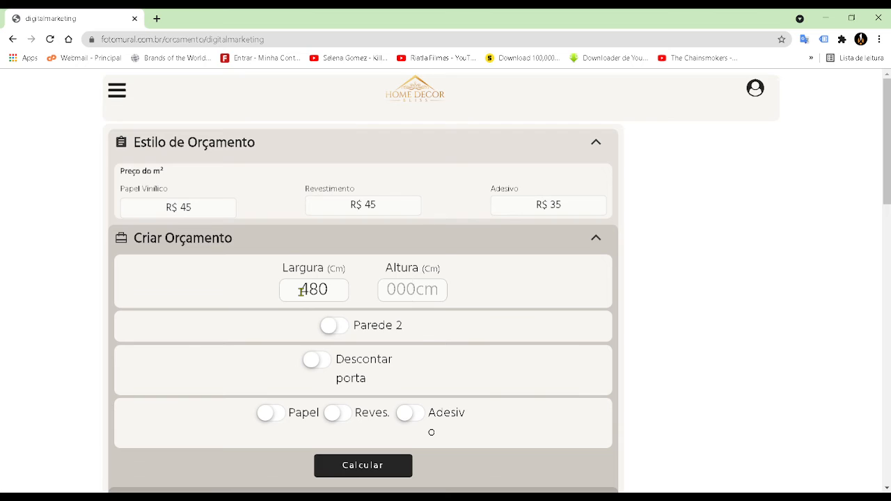
key("Tab")
type("265")
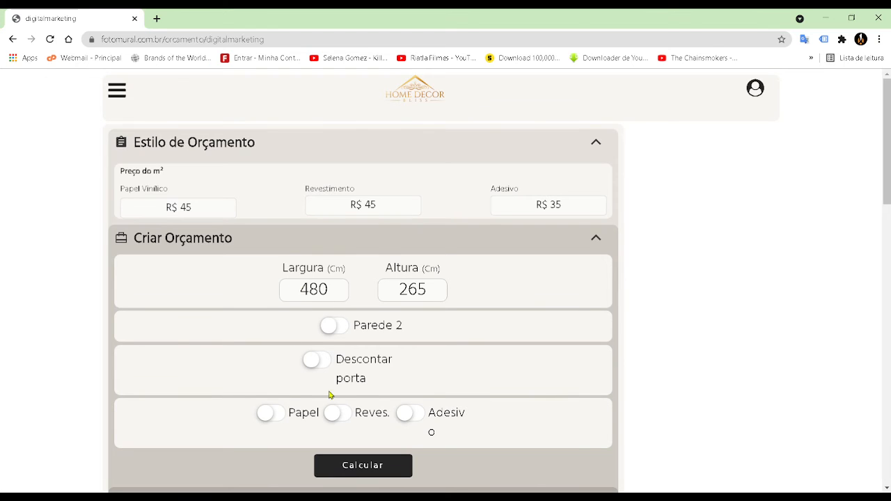
left_click(337, 413)
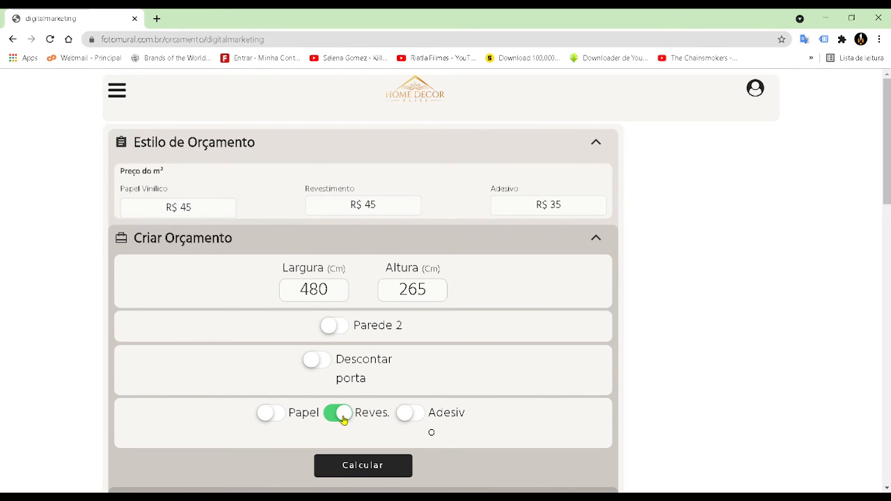
scroll(391, 371, "down", 1)
left_click(370, 410)
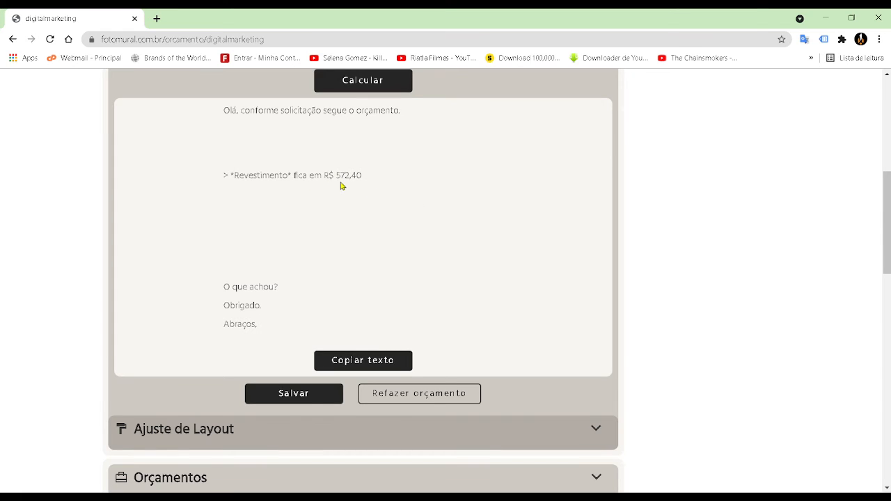
Step: Save the calculated quote, enter the customer's name in its summary and open the layout attachment option
left_click(303, 396)
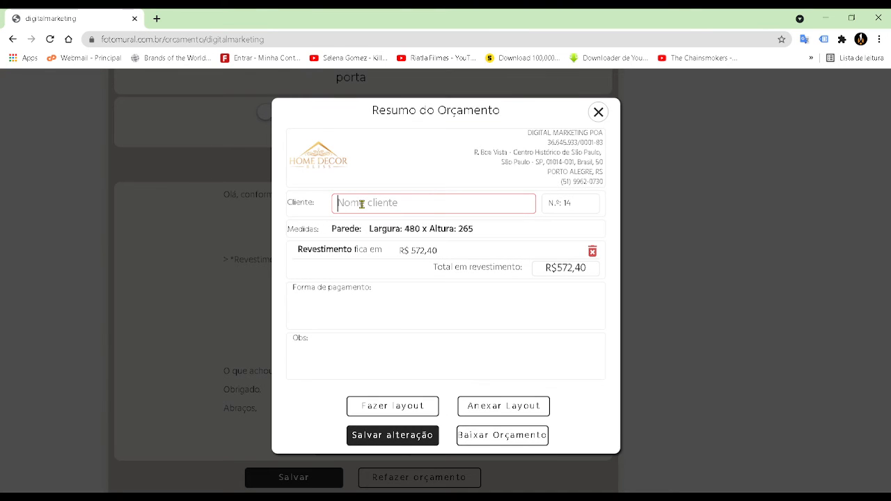
type("Silvia")
left_click(519, 414)
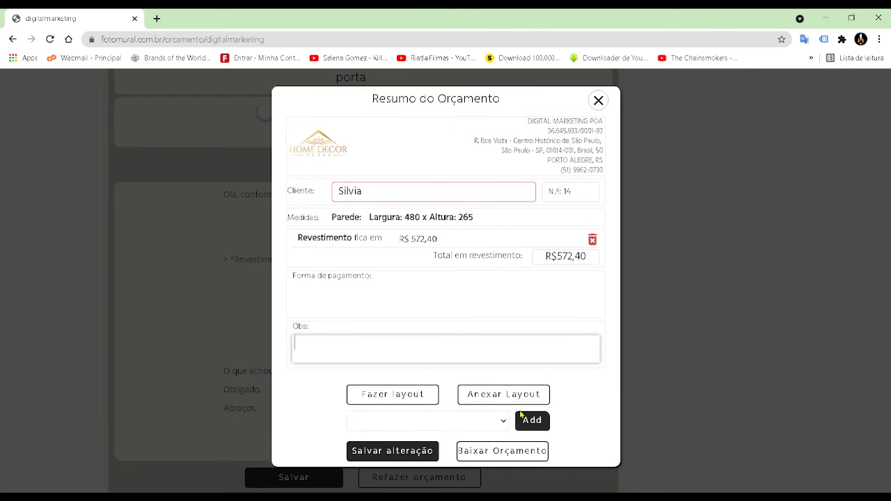
Step: Attach layout 1 to the quote and check its image and measurements in the summary
left_click(505, 425)
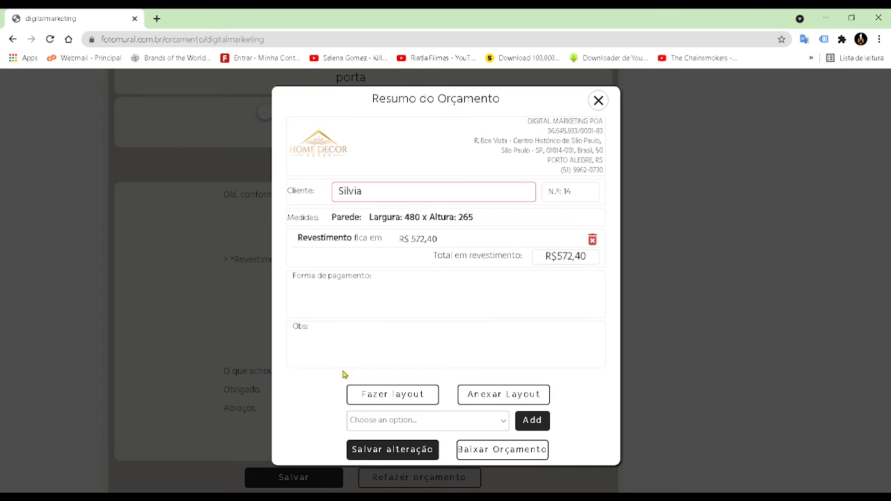
left_click(392, 338)
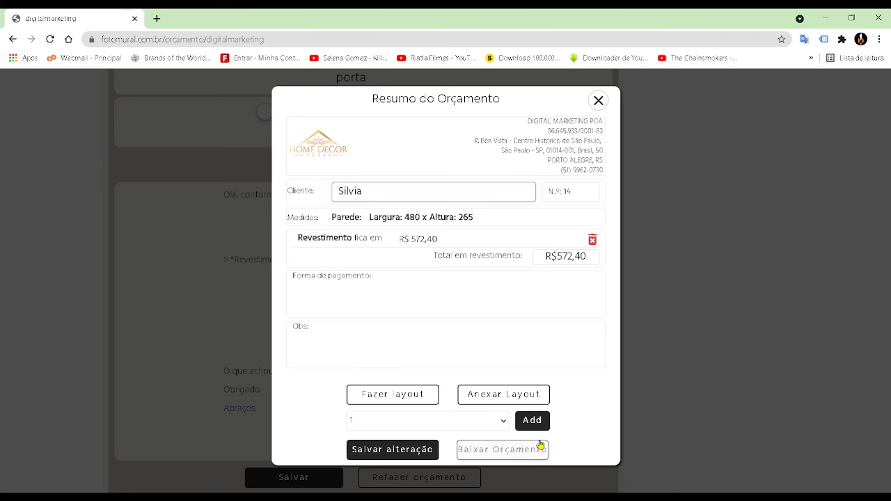
left_click(532, 421)
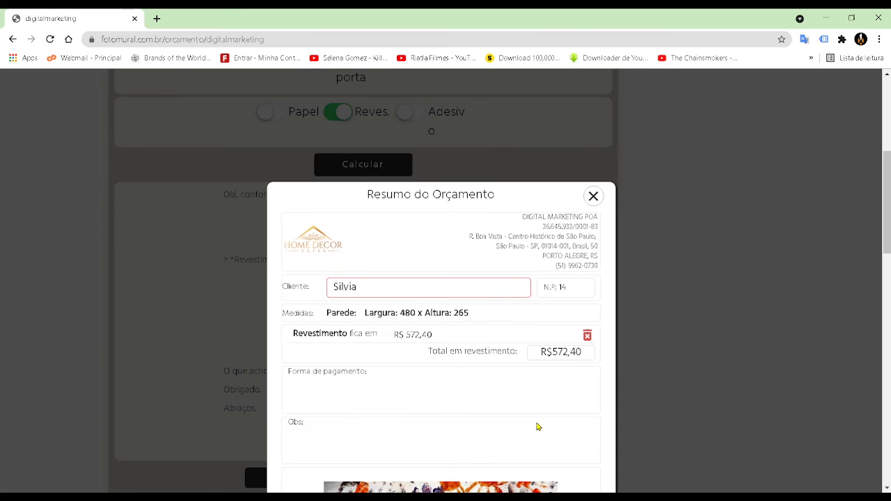
scroll(541, 390, "down", 3)
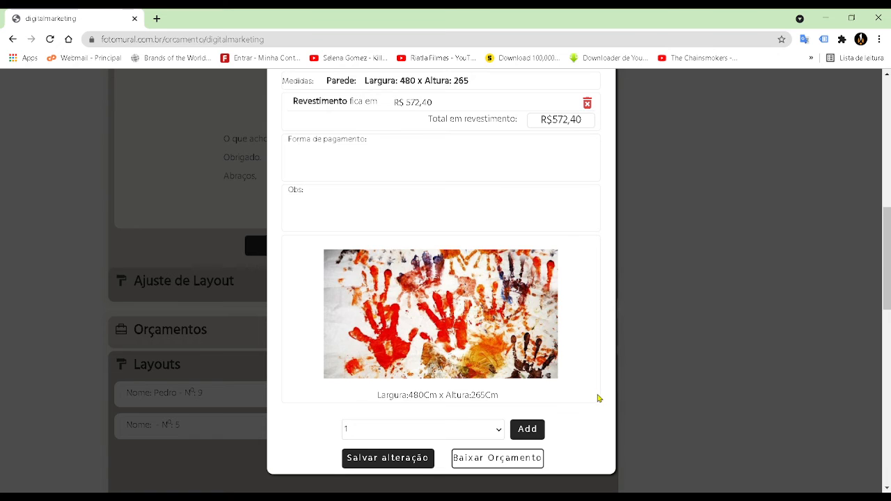
scroll(591, 335, "up", 2)
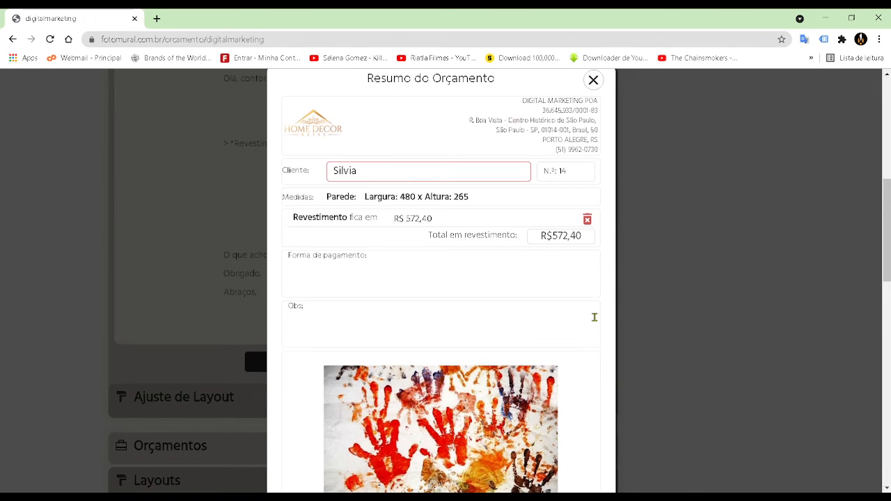
Step: Select layout 5 and add it to the quote as its attached layout
scroll(550, 355, "down", 2)
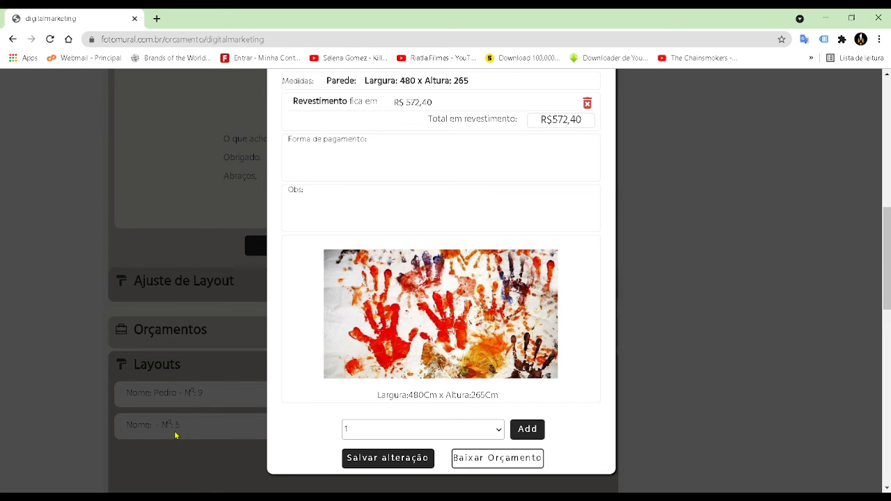
left_click(366, 424)
left_click(390, 373)
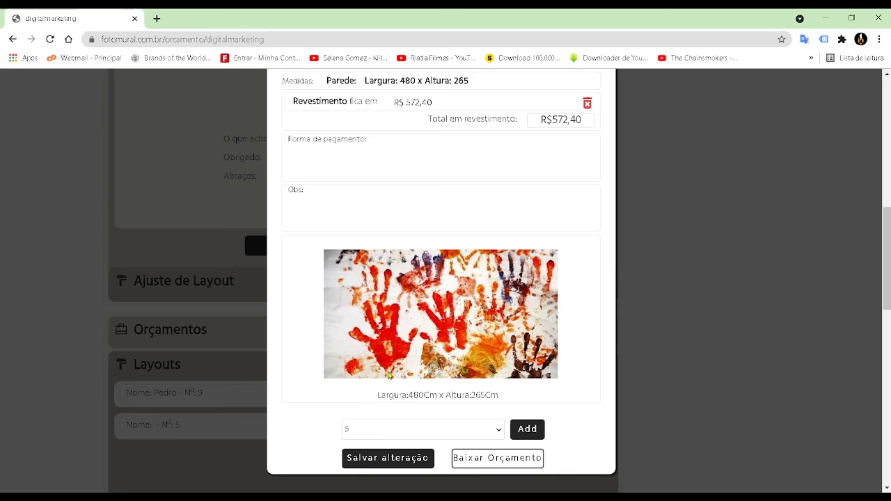
left_click(531, 432)
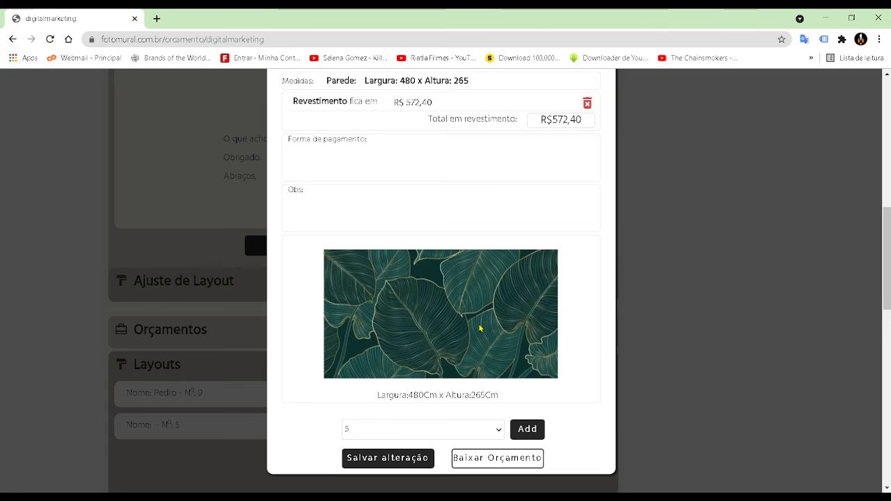
Step: Review the quote summary with layout 5, including its measurements and Revestimento price, and save the alteration
scroll(547, 349, "up", 6)
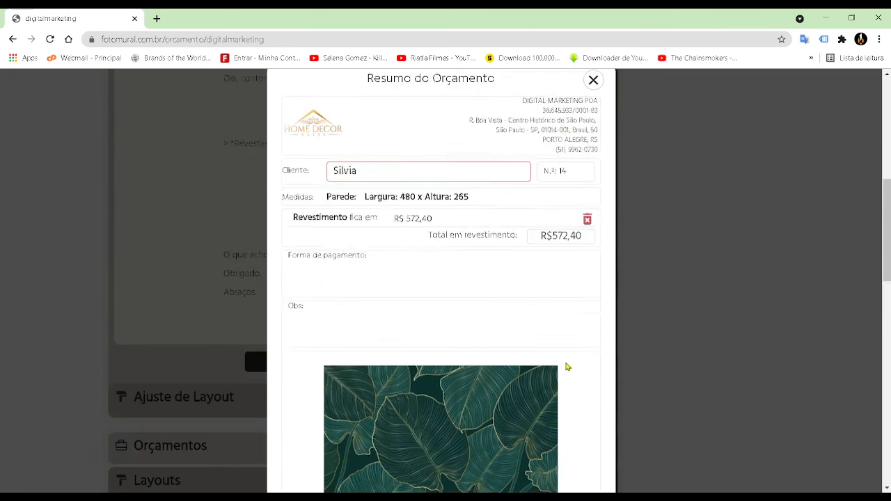
scroll(504, 350, "down", 3)
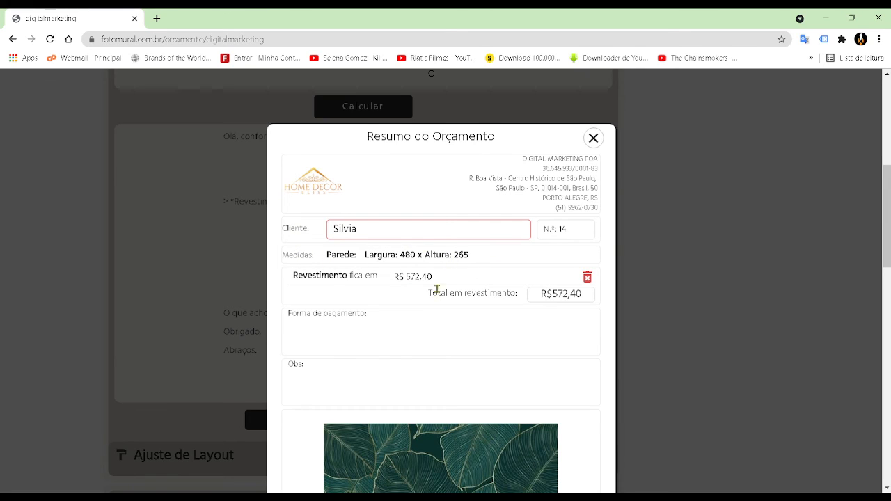
left_click_drag(440, 277, 394, 276)
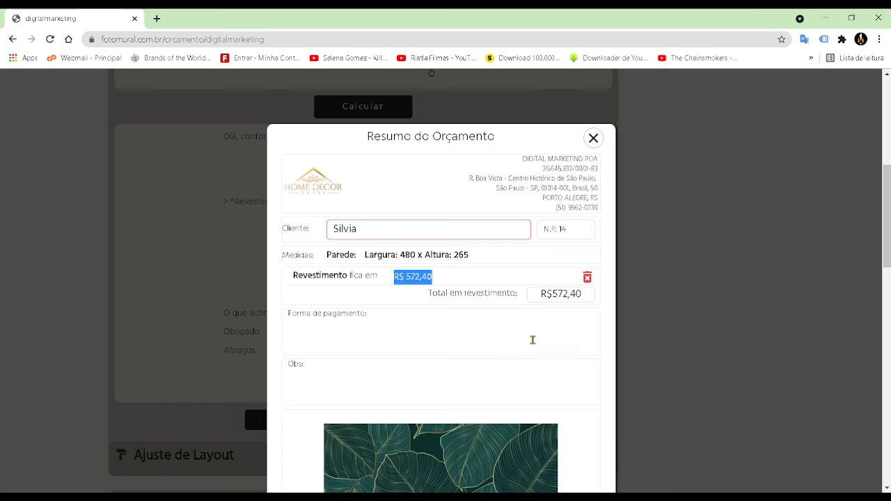
scroll(550, 344, "down", 3)
scroll(588, 345, "down", 1)
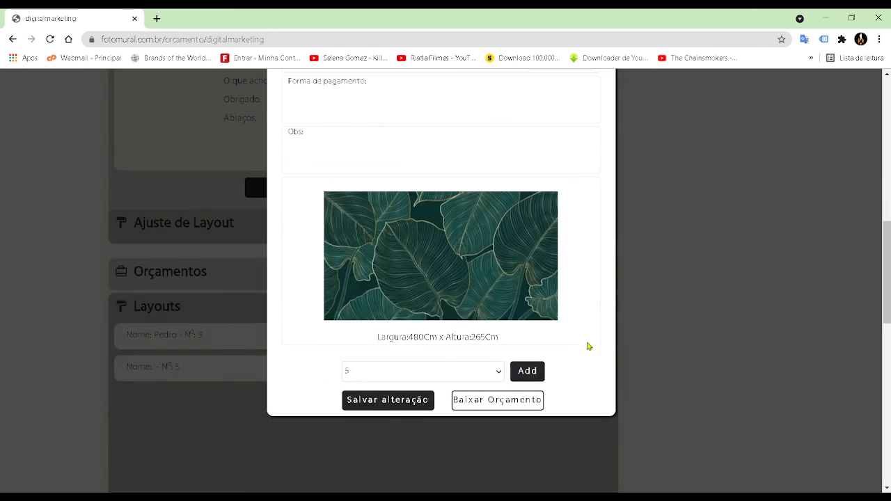
left_click(401, 407)
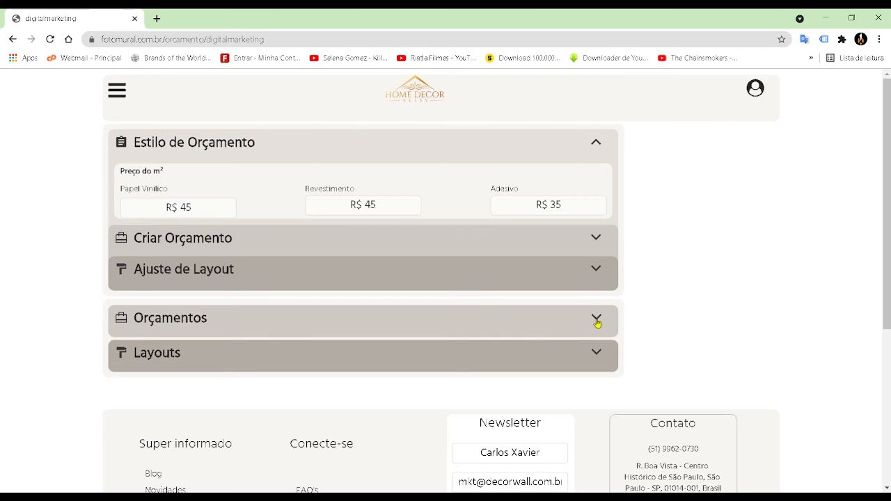
Step: Expand the newly saved quote in the Orçamentos list to check its quote number and attached layout number
left_click(596, 320)
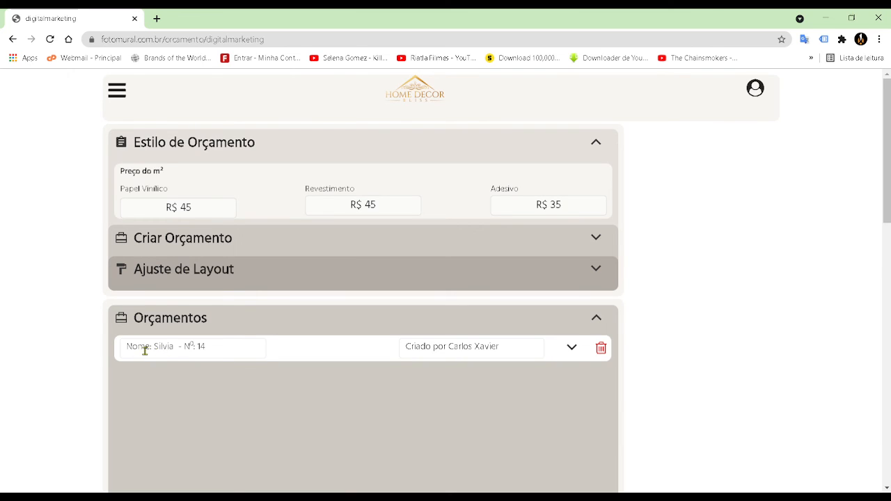
left_click_drag(154, 347, 184, 348)
left_click(572, 347)
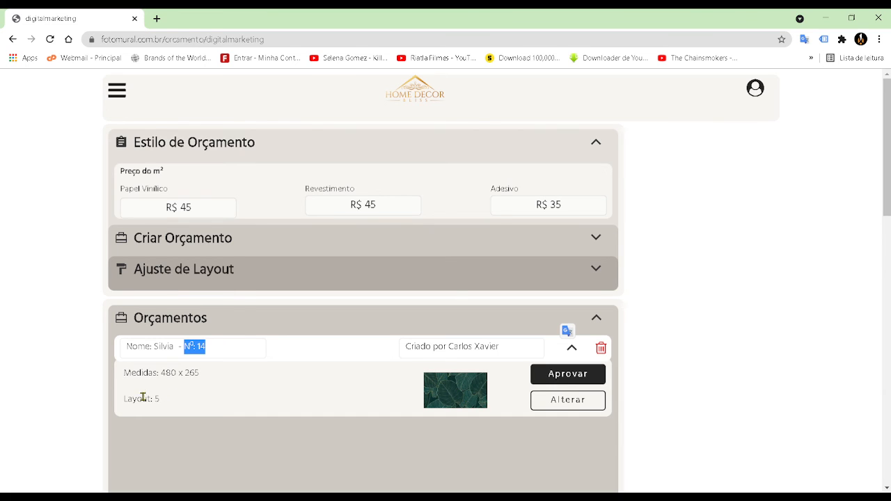
left_click_drag(125, 398, 171, 400)
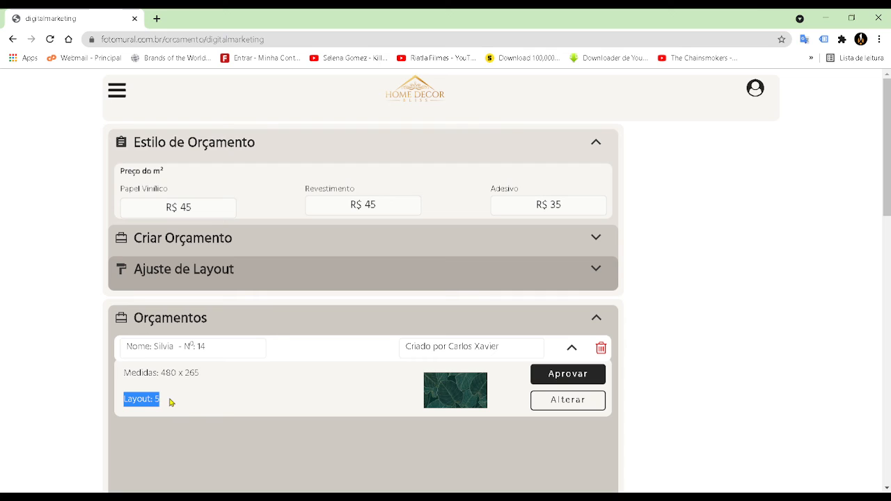
left_click(228, 410)
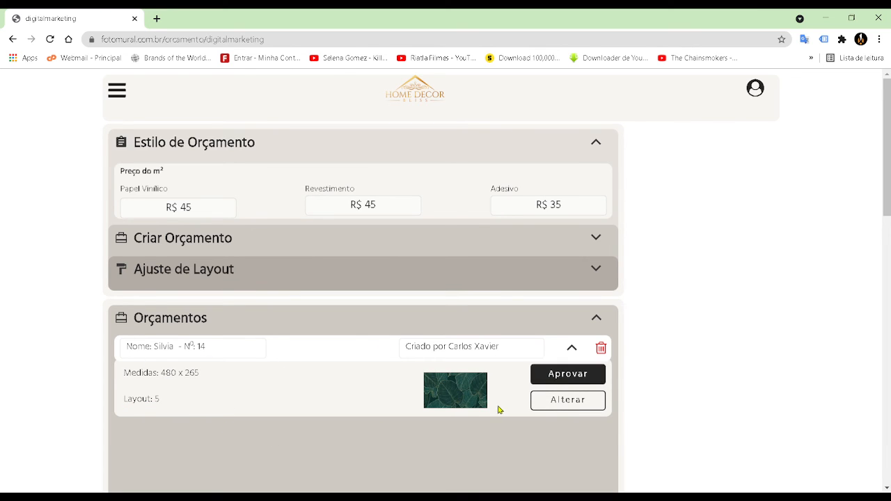
Step: Approve the quote with layout 5, choosing Revestimento as the material and Classic as the texture, and send the production order
left_click(577, 382)
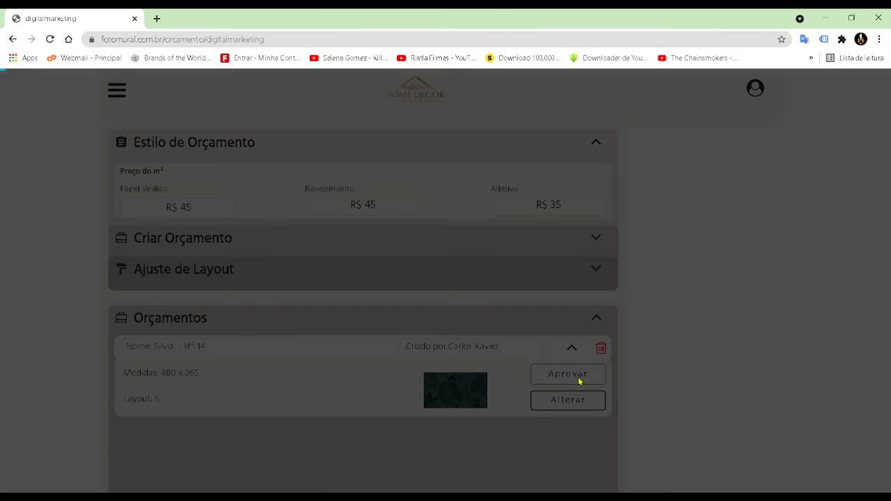
scroll(473, 261, "down", 2)
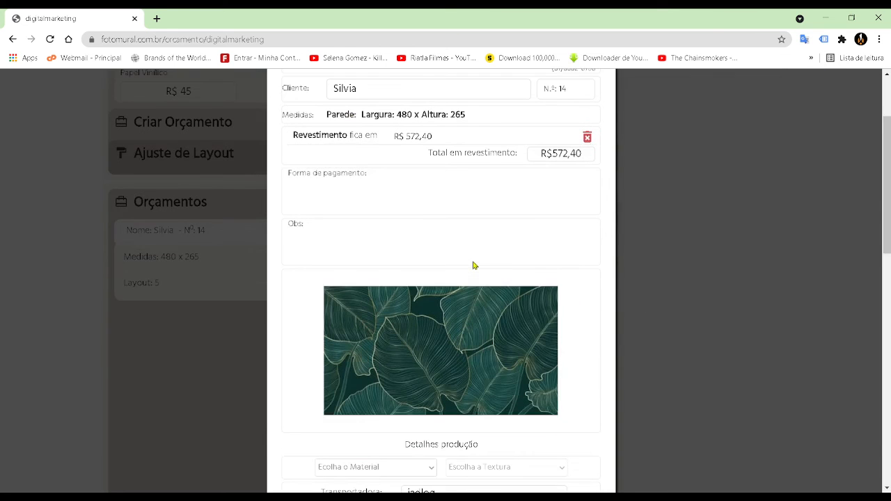
scroll(473, 245, "down", 2)
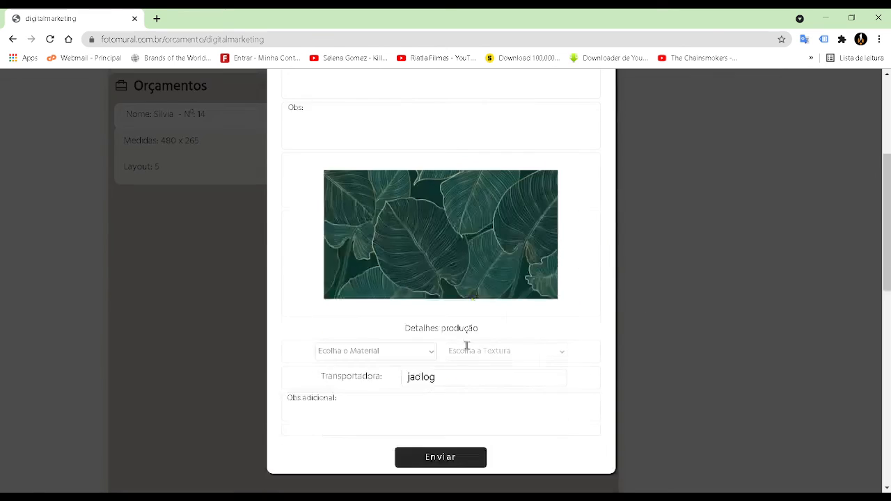
left_click(429, 358)
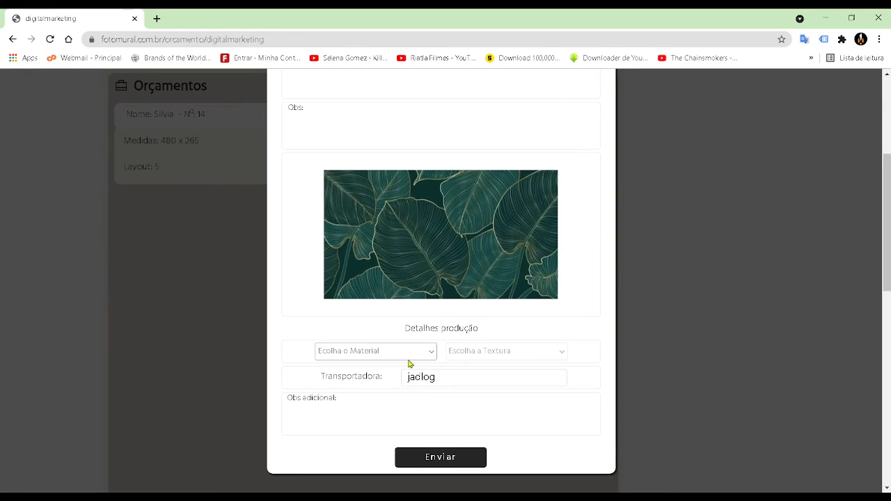
left_click(404, 369)
left_click(525, 355)
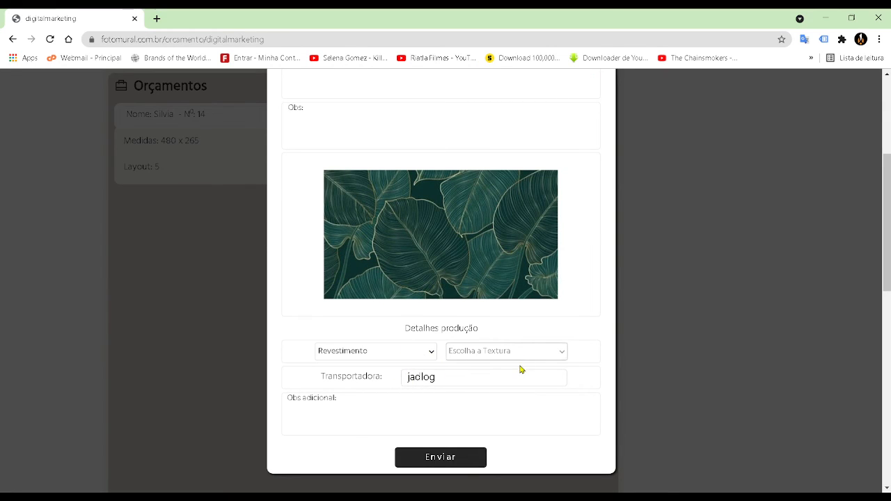
left_click(521, 370)
left_click(432, 378)
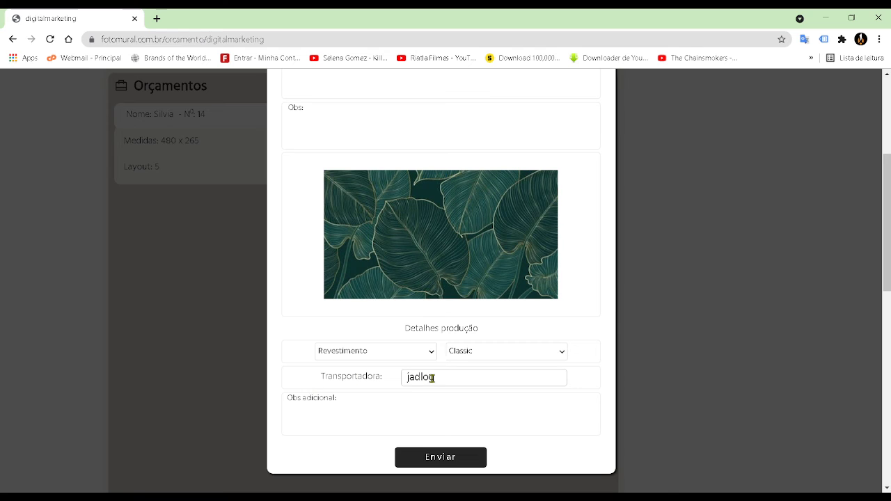
left_click(461, 463)
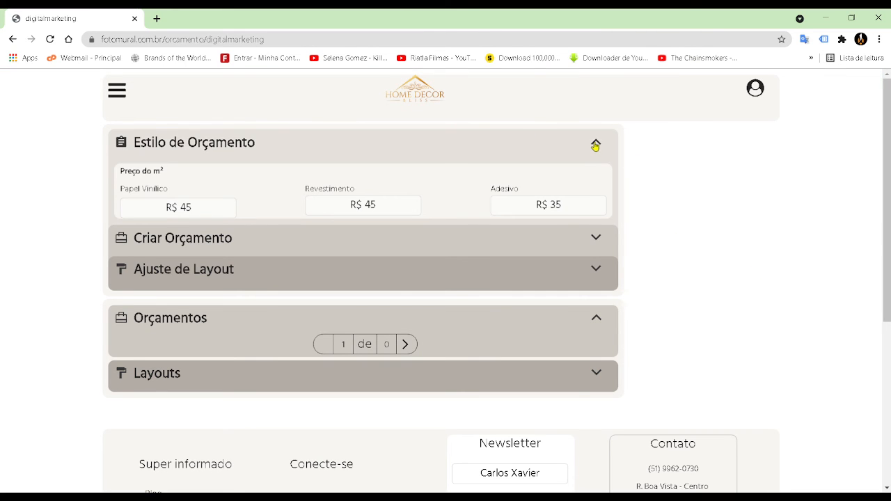
Step: Collapse the Orçamentos list and open the Painel de Usuario from the account options
left_click(596, 318)
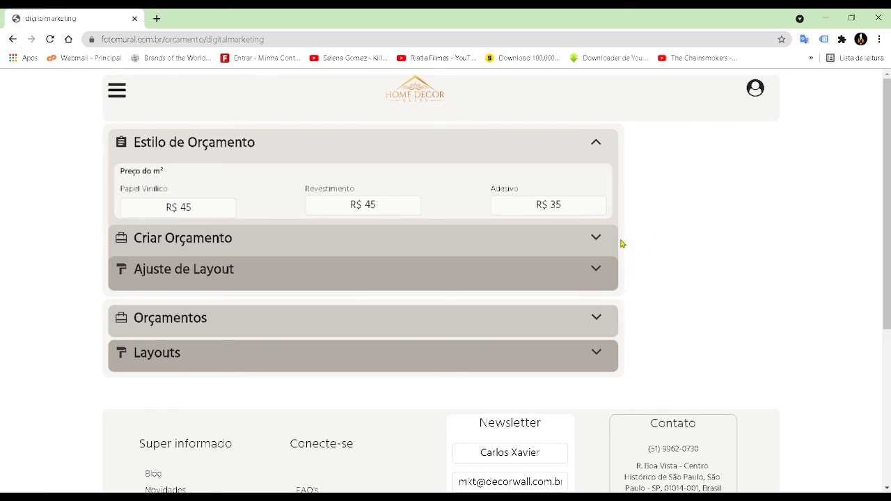
left_click(757, 95)
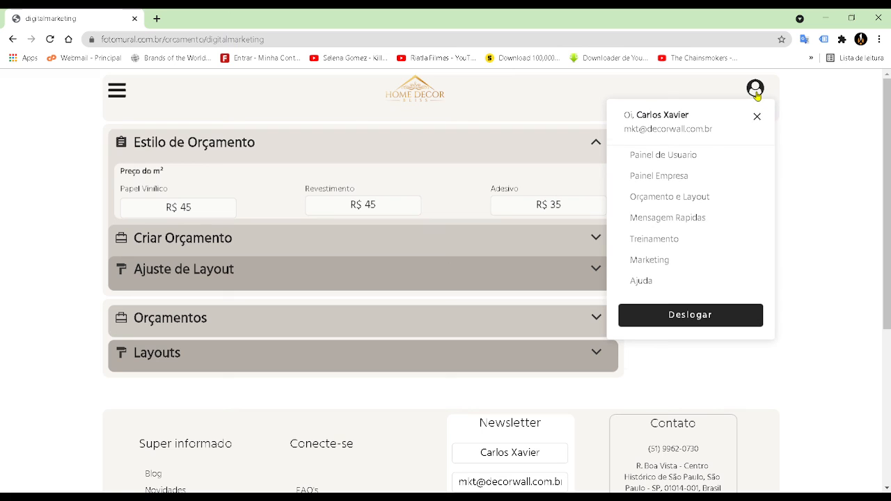
left_click(701, 160)
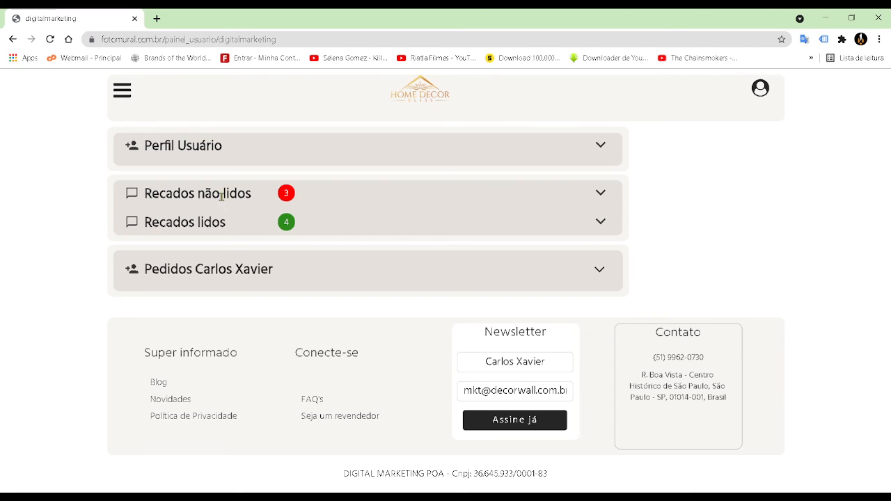
Step: Expand Recados não lidos and mark all of its order-approval messages as read
left_click(599, 193)
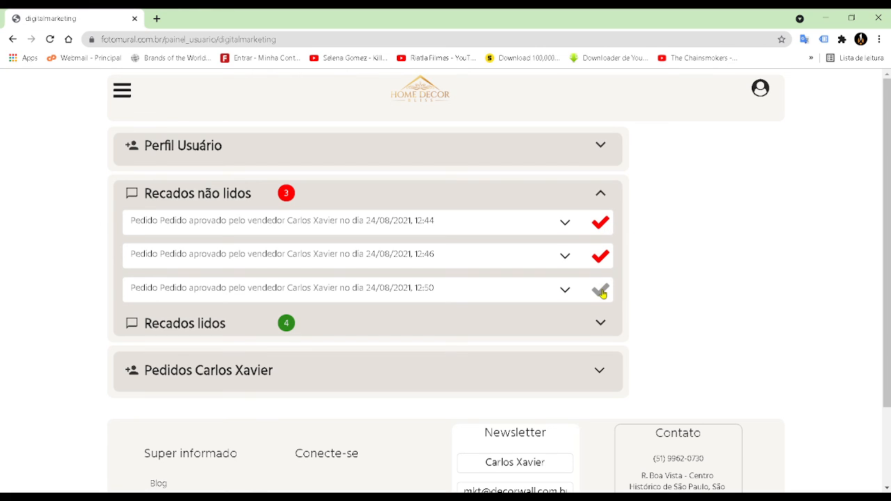
left_click(601, 229)
left_click(602, 229)
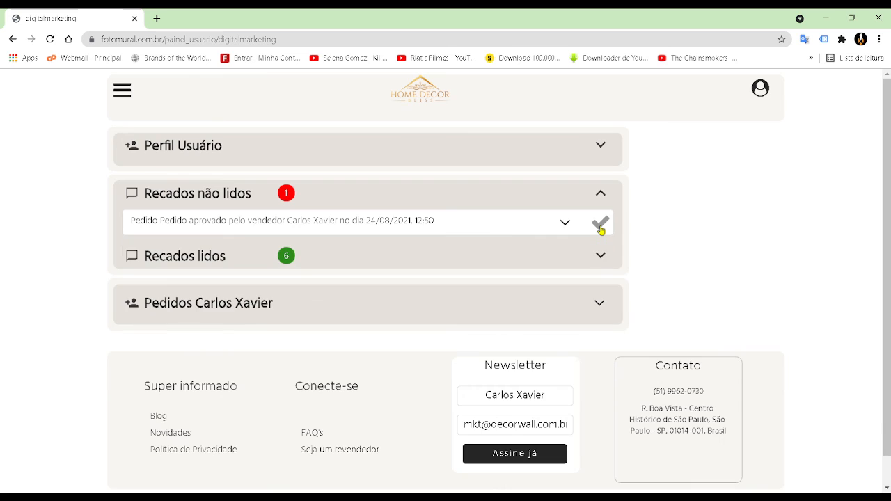
left_click(602, 225)
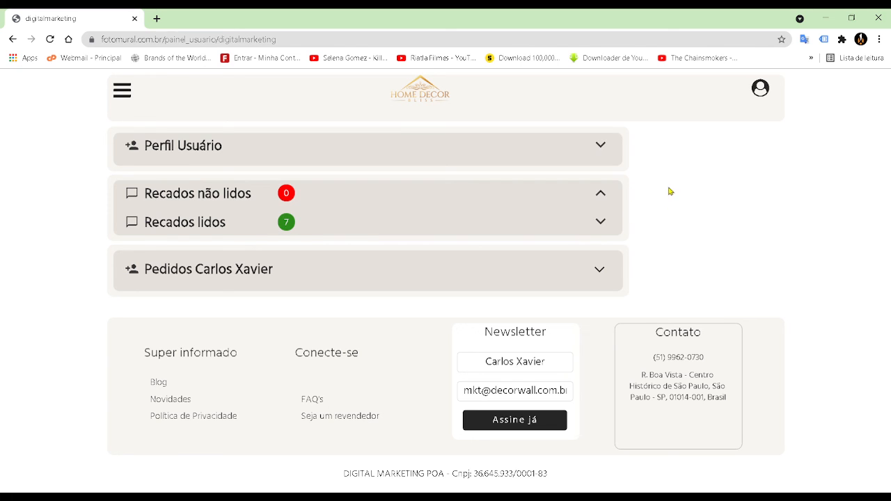
Step: Expand Recados lidos, view the details of the listed order-approval message, and collapse the message again
left_click(600, 223)
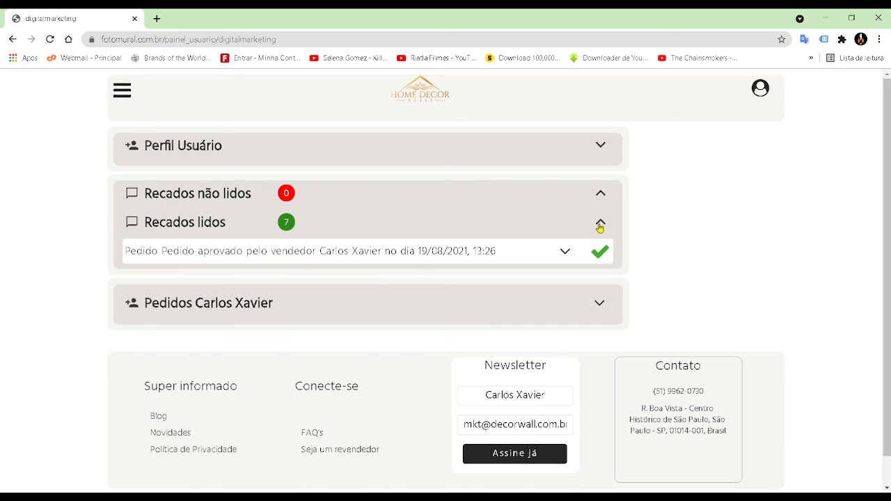
left_click(565, 252)
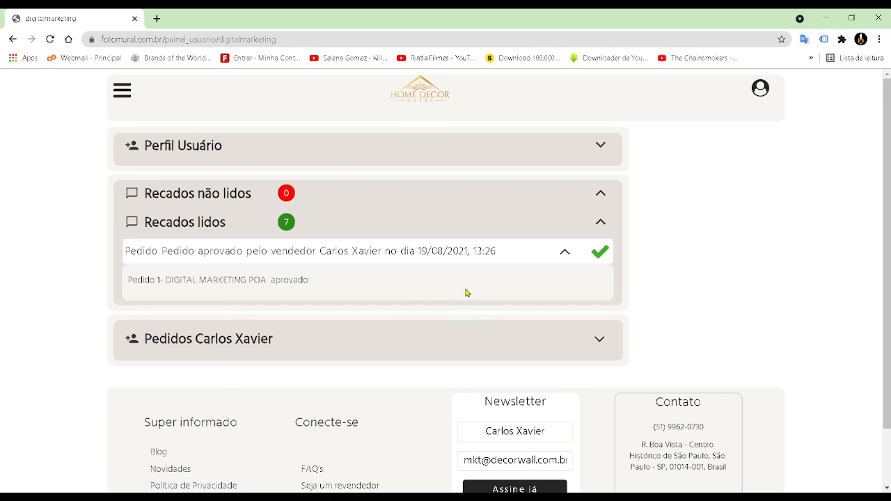
left_click(568, 255)
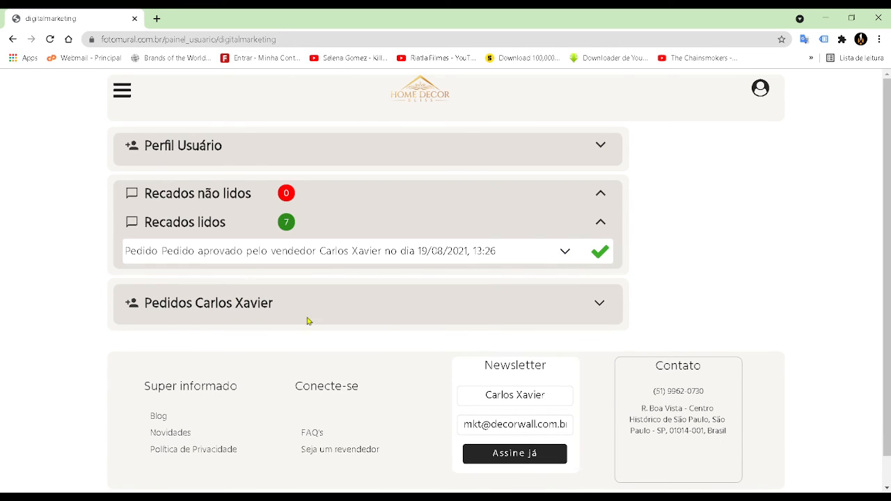